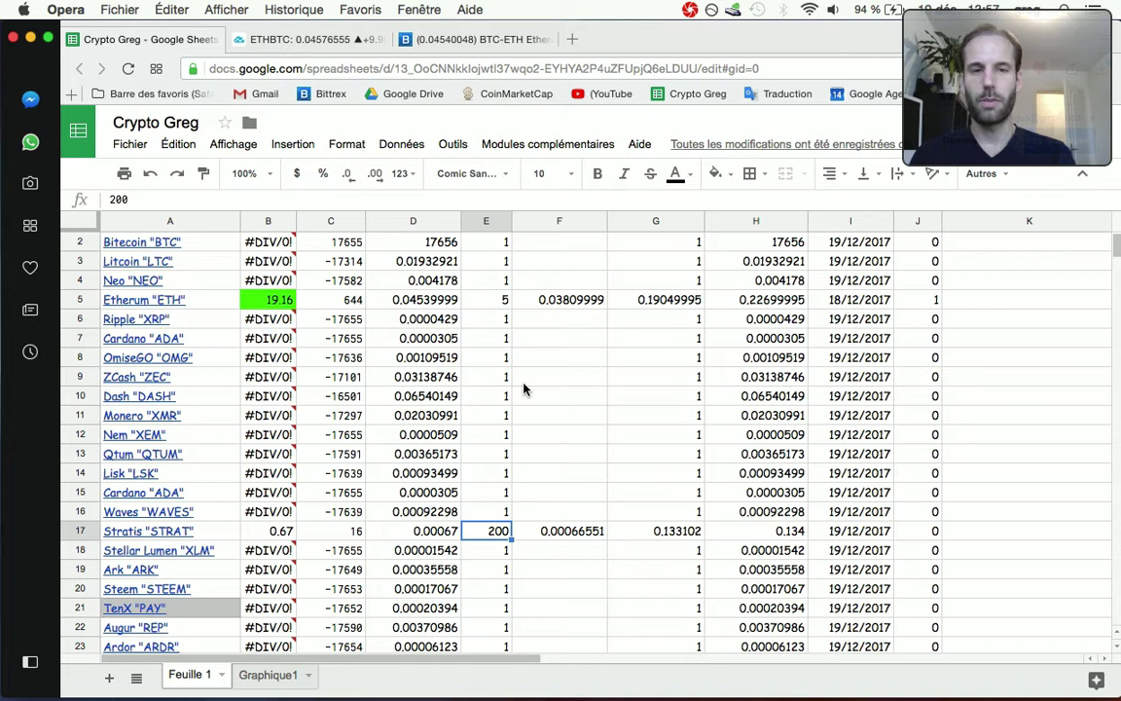
Inspect the Etherum row's profit formula, percentage formula and buy price in the crypto tracking sheet.
{"action": "scroll", "coordinate": [523, 389], "scroll_direction": "up", "scroll_amount": 1}
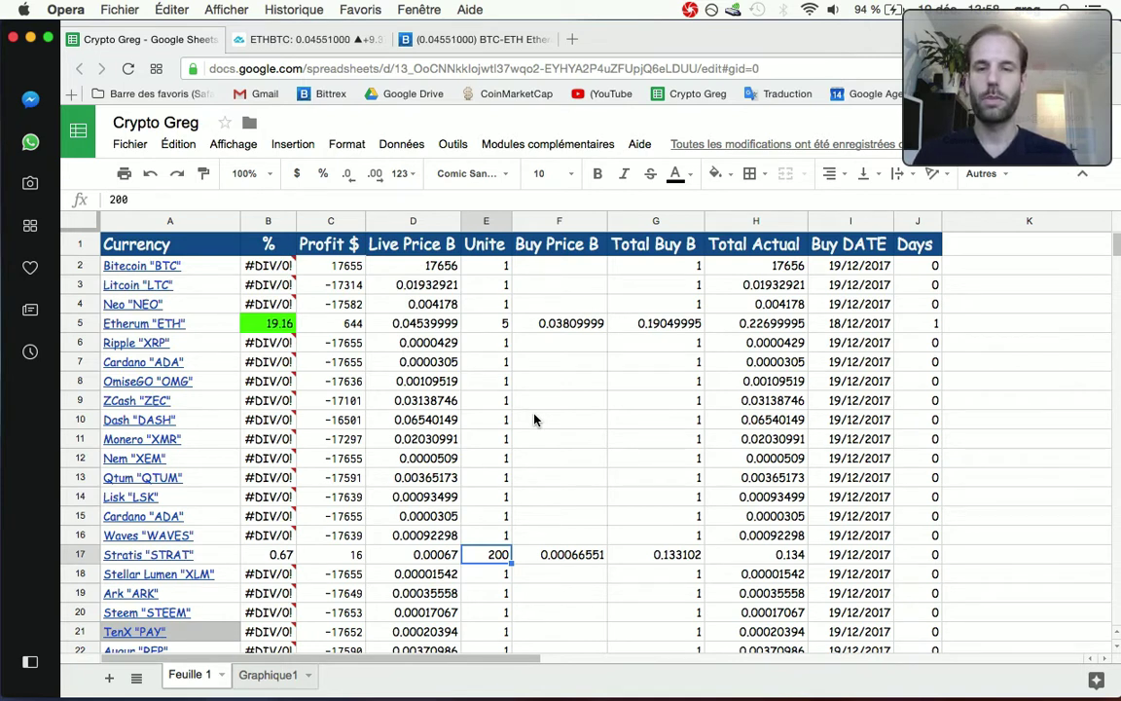
{"action": "left_click", "coordinate": [346, 327]}
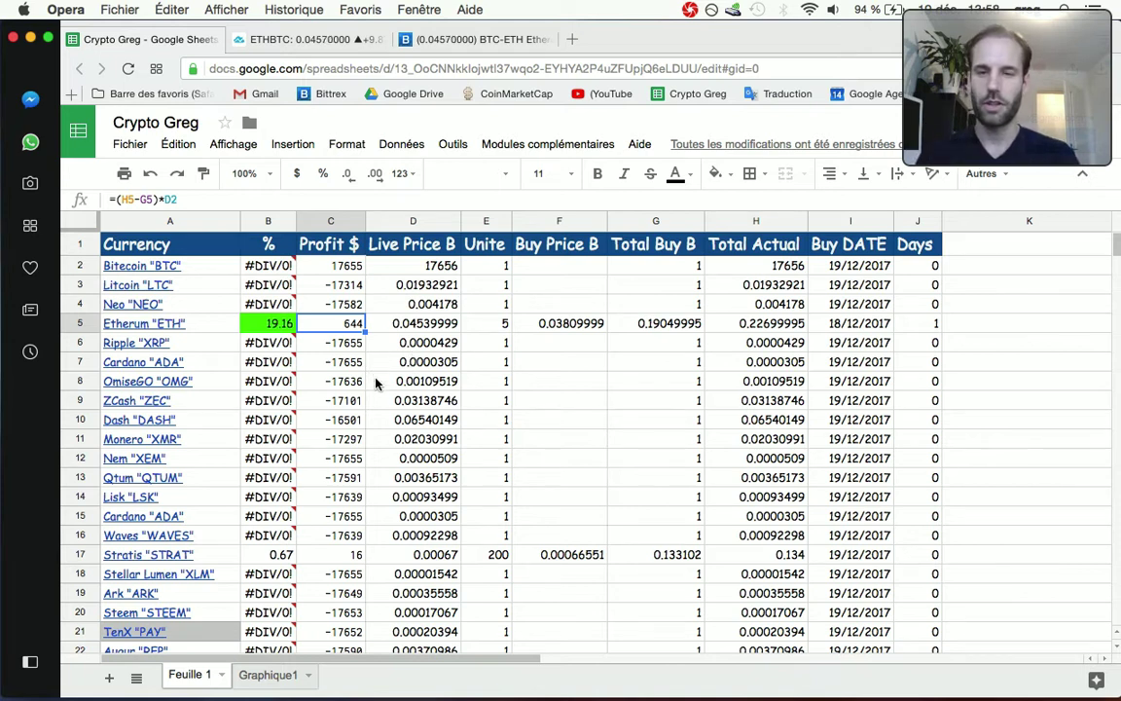
{"action": "left_click", "coordinate": [290, 323]}
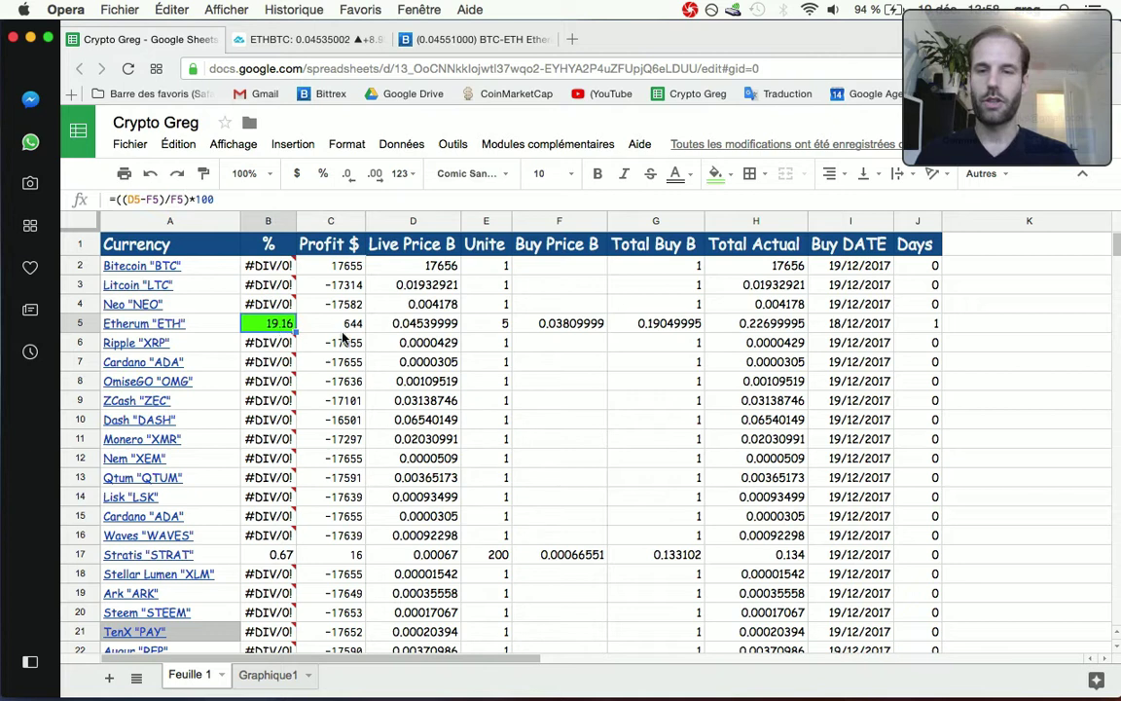
{"action": "left_click", "coordinate": [584, 326]}
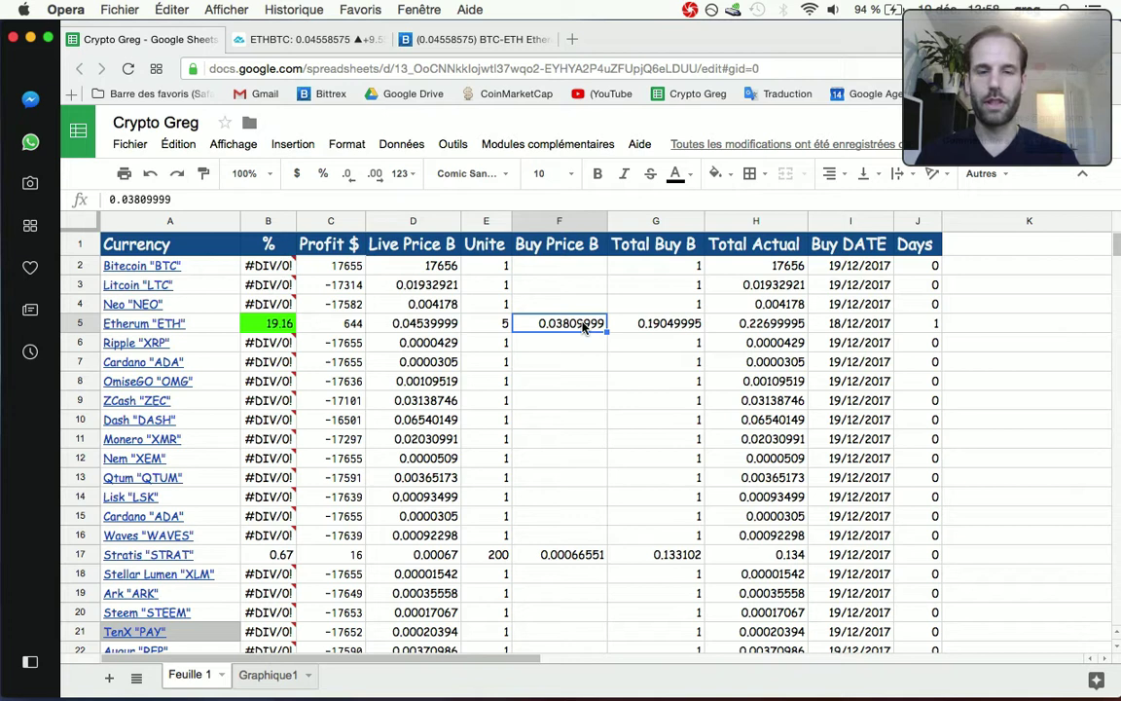
Pick 18 December 2017 as the buy date in the Etherum row.
{"action": "double_click", "coordinate": [850, 330]}
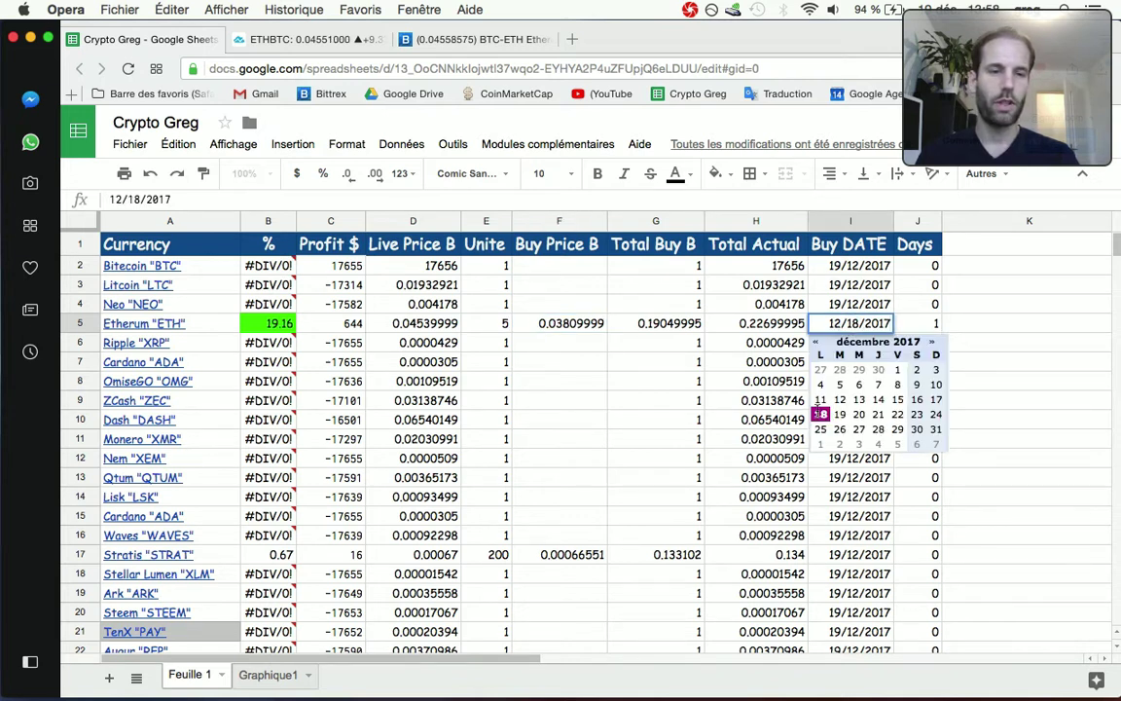
{"action": "left_click", "coordinate": [820, 414]}
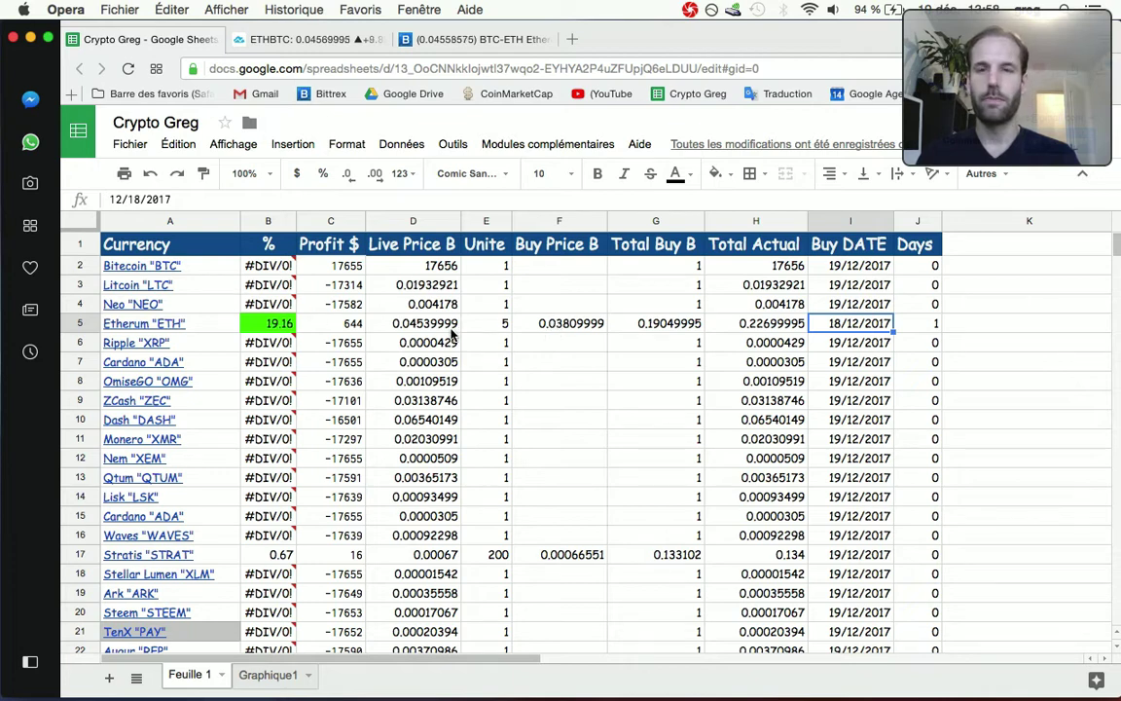
Glance at the ETHBTC chart in TradingView, then inspect the Etherum row's buy price, units and total-buy formula in Google Sheets.
{"action": "left_click", "coordinate": [300, 41]}
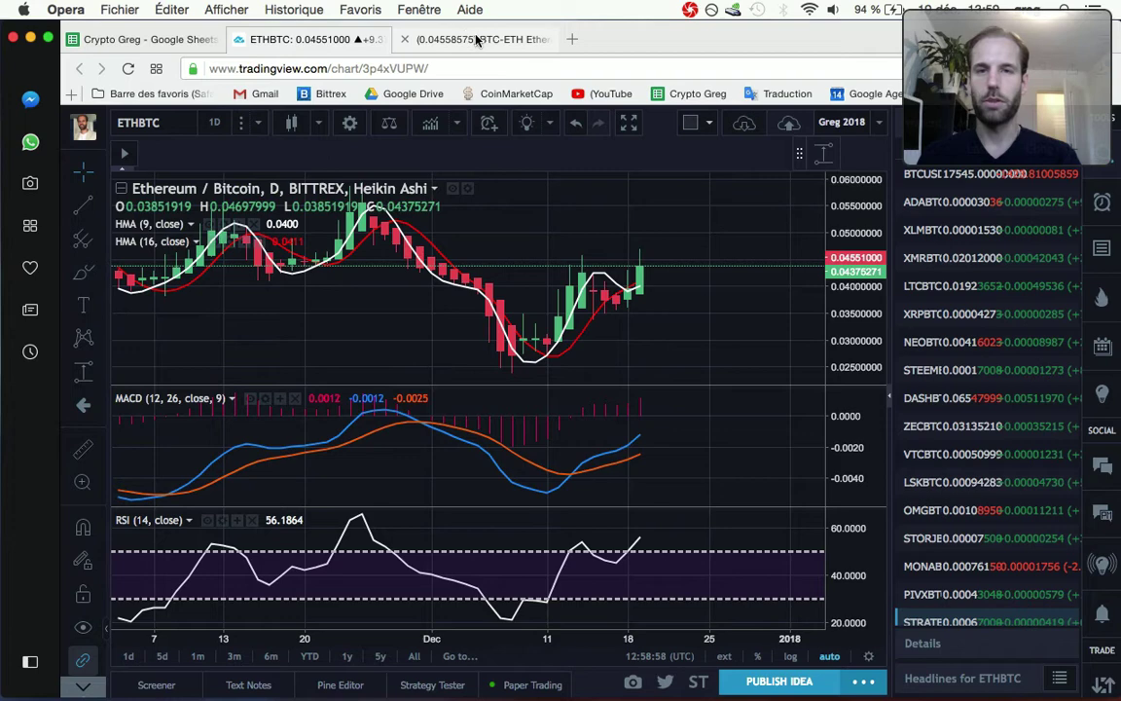
{"action": "left_click", "coordinate": [150, 39]}
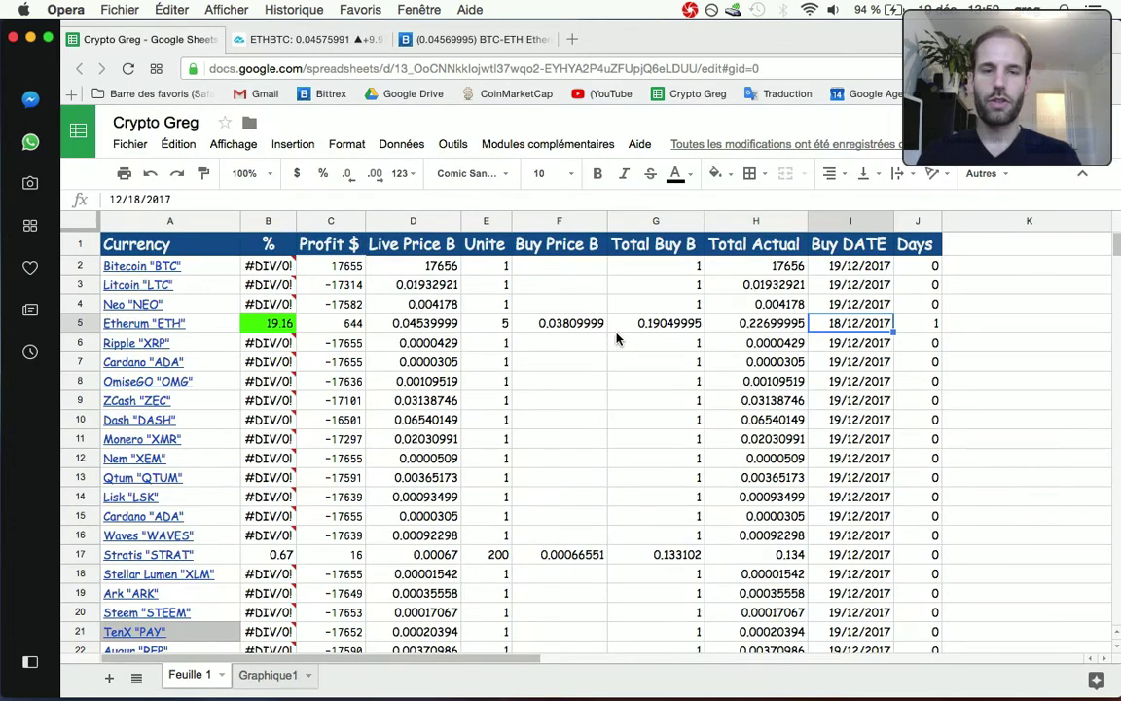
{"action": "left_click", "coordinate": [561, 329]}
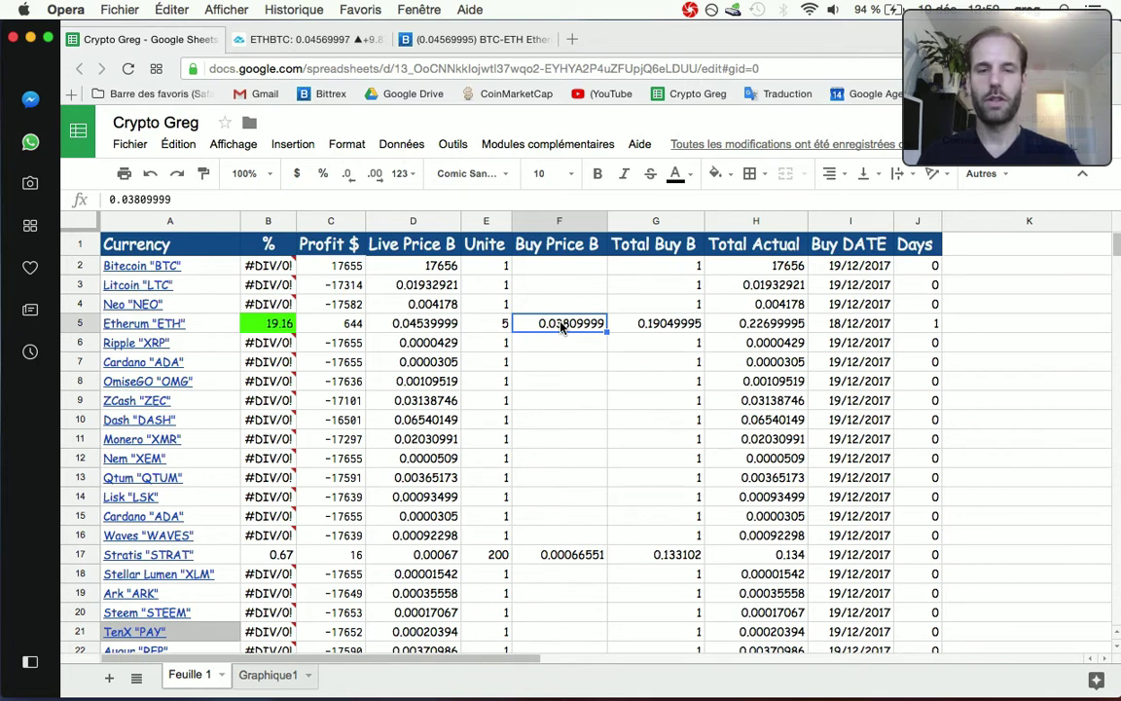
{"action": "left_click", "coordinate": [501, 324]}
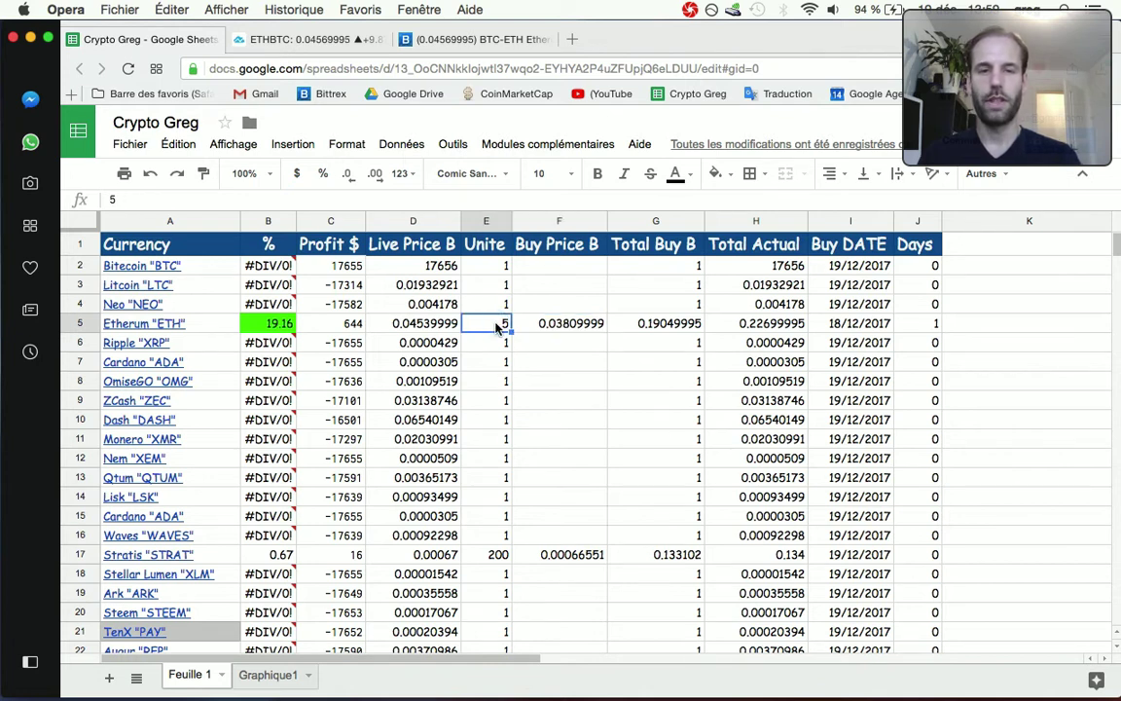
{"action": "left_click", "coordinate": [569, 331]}
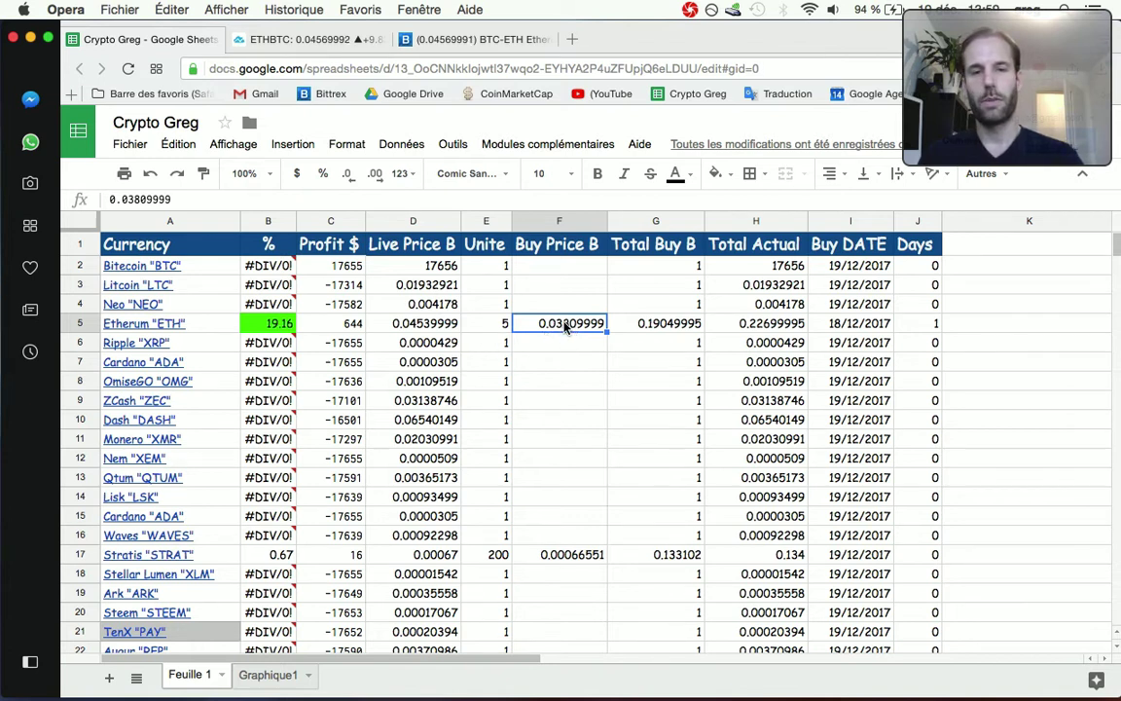
{"action": "left_click", "coordinate": [501, 324]}
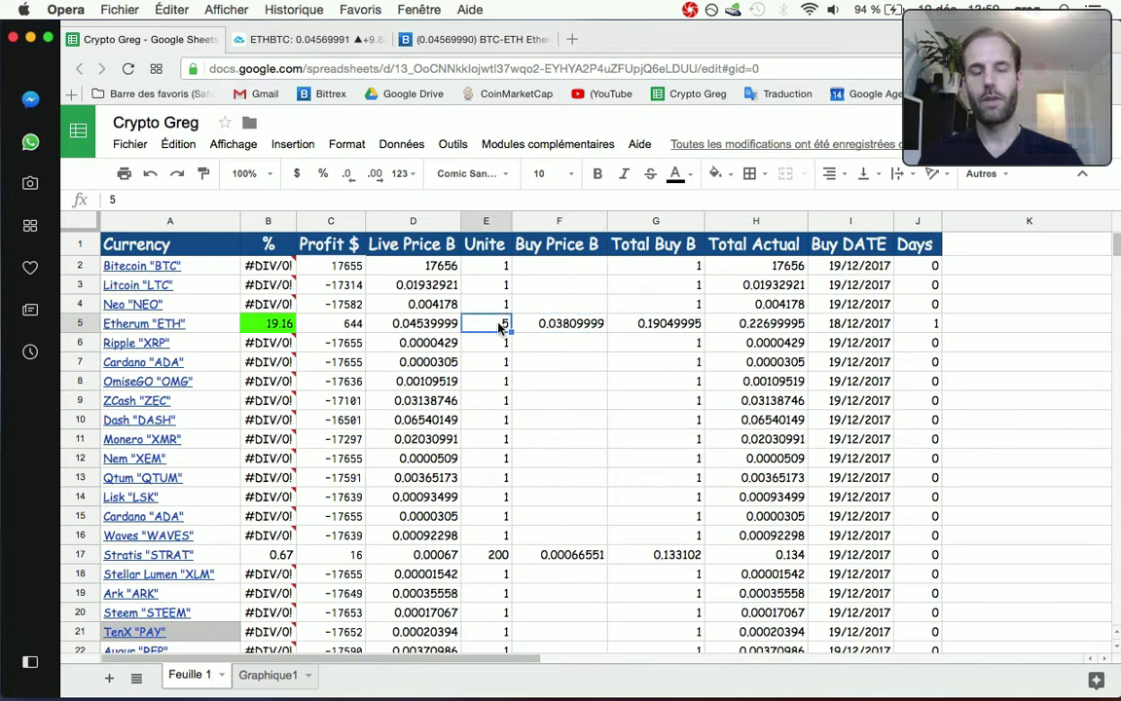
{"action": "left_click", "coordinate": [652, 329]}
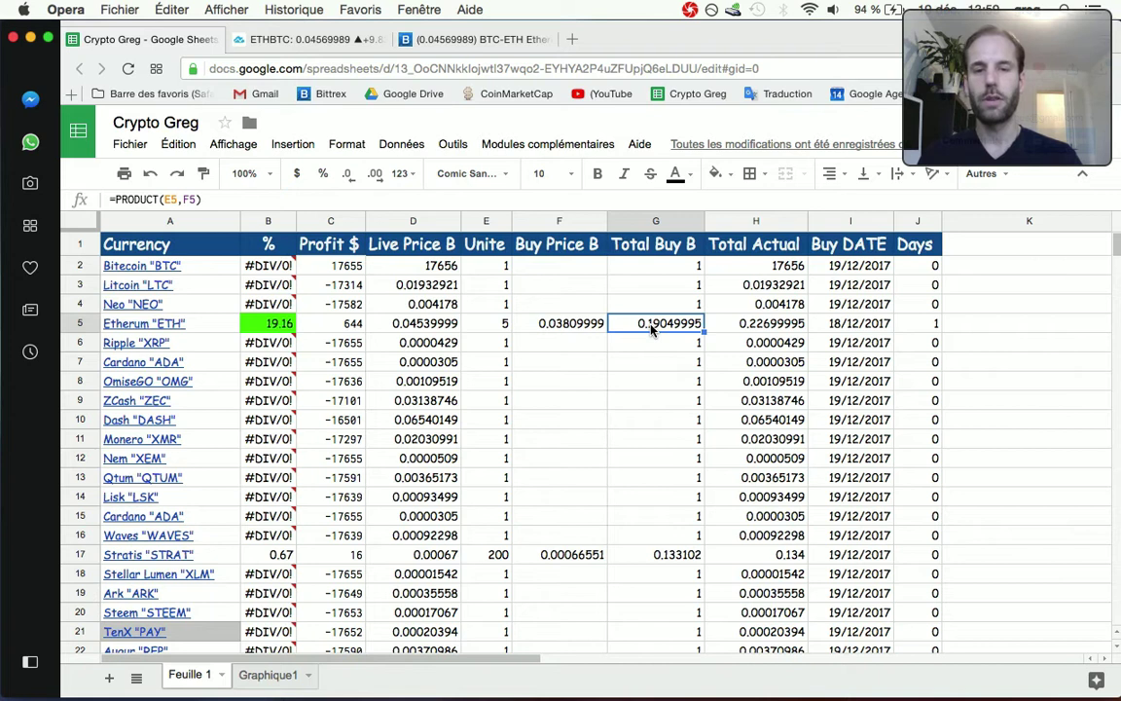
Compare the Etherum live price with its buy price, and review the profit and percentage formulas and the number of units.
{"action": "left_click", "coordinate": [533, 328]}
{"action": "left_click", "coordinate": [429, 326]}
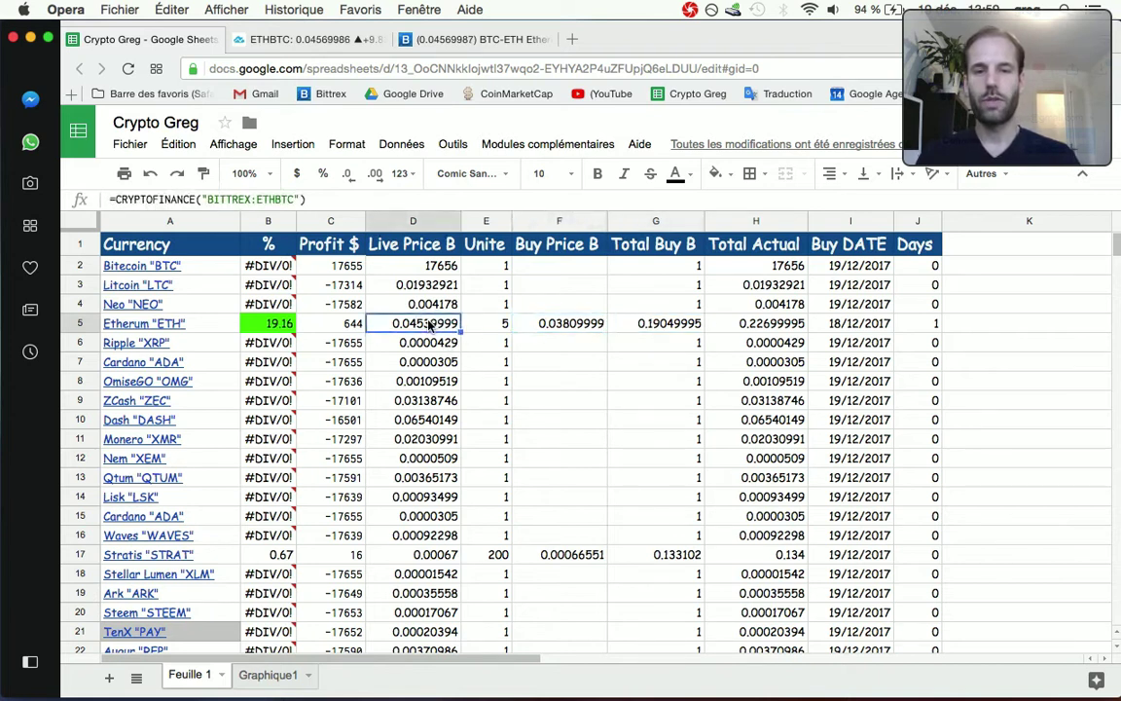
{"action": "left_click", "coordinate": [579, 328]}
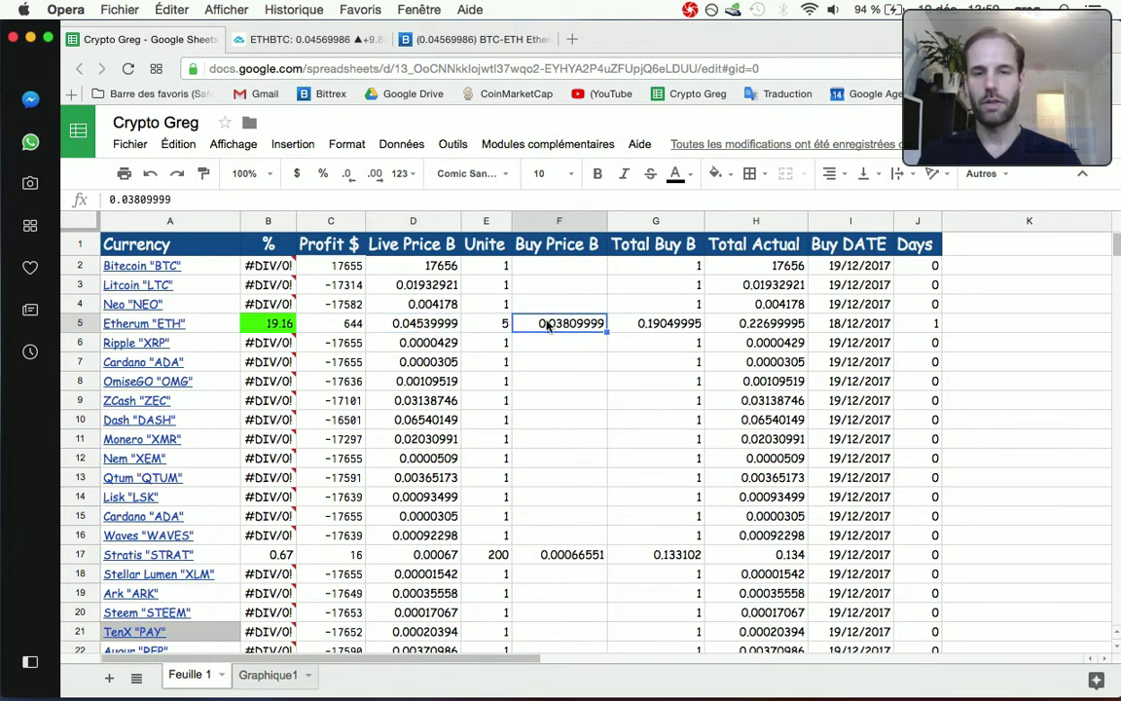
{"action": "left_click", "coordinate": [431, 330]}
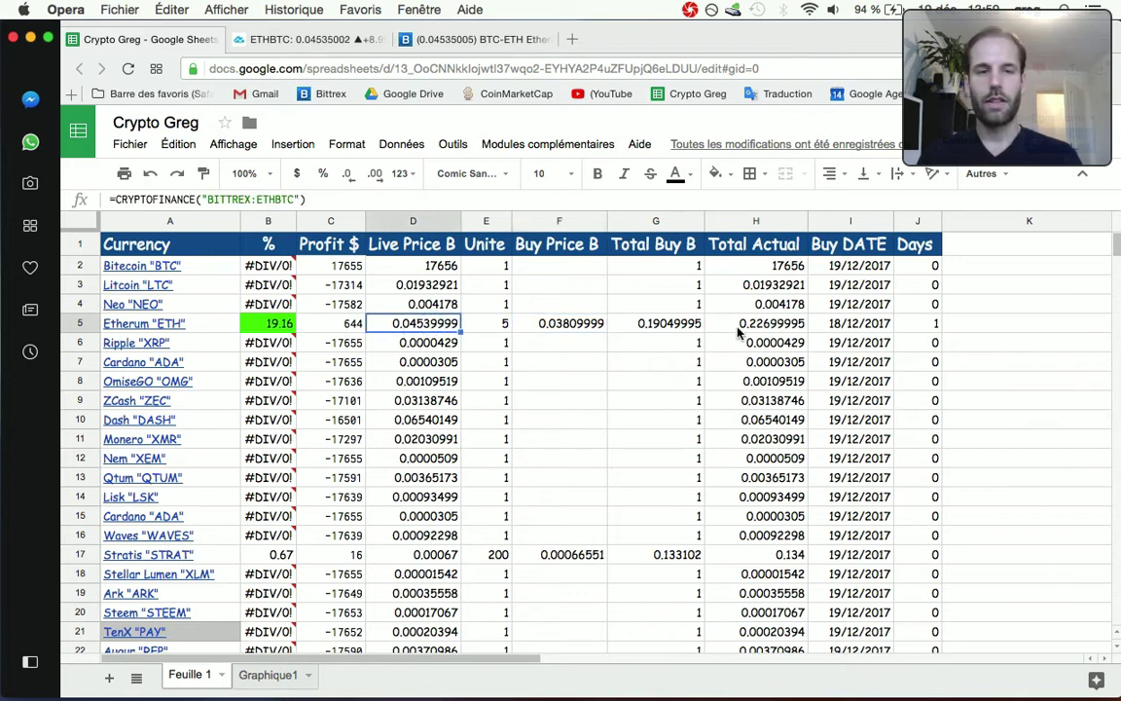
{"action": "left_click", "coordinate": [352, 329]}
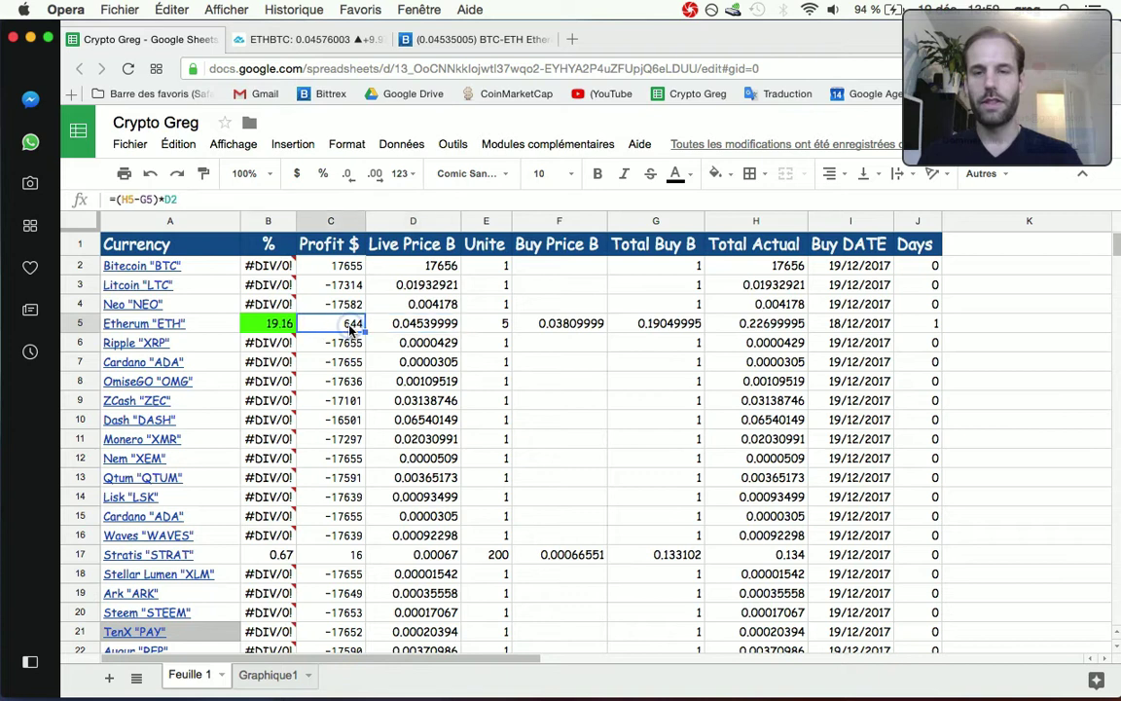
{"action": "left_click", "coordinate": [271, 323]}
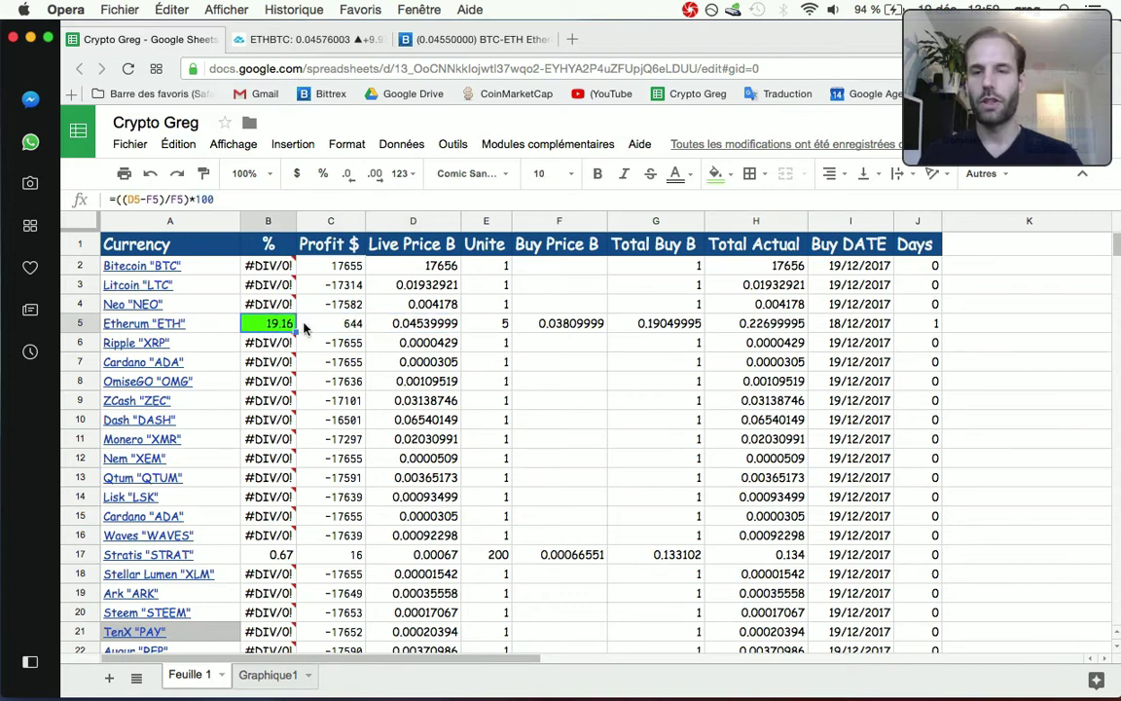
{"action": "left_click", "coordinate": [577, 332]}
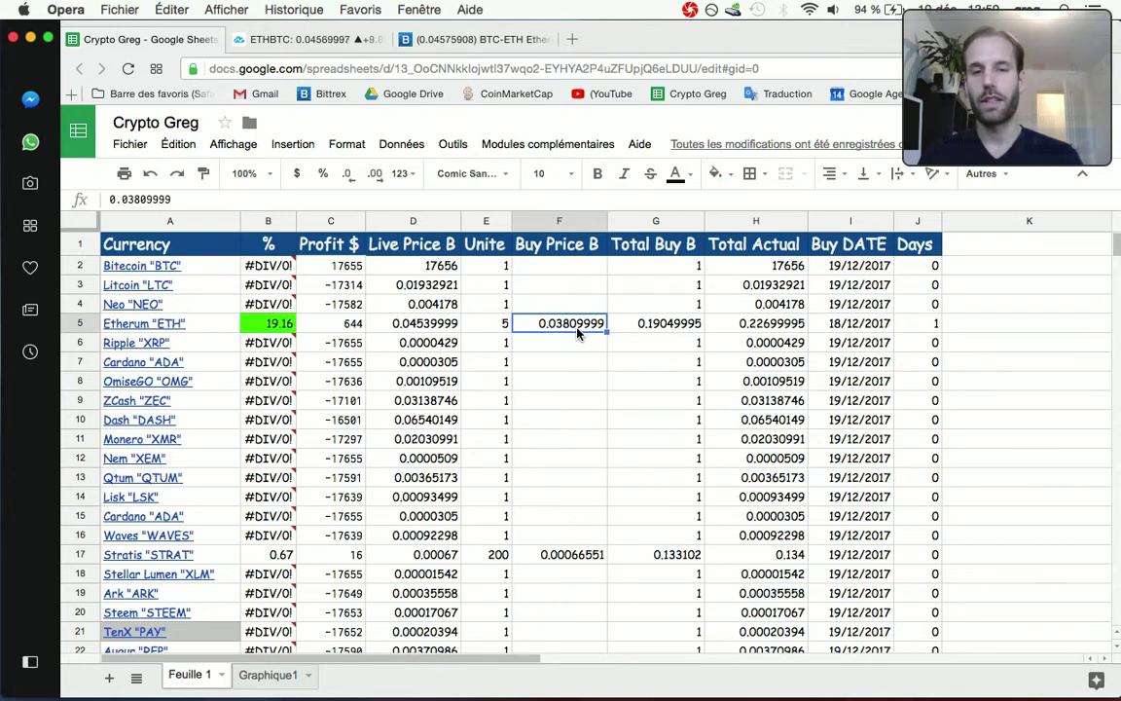
{"action": "left_click", "coordinate": [504, 329]}
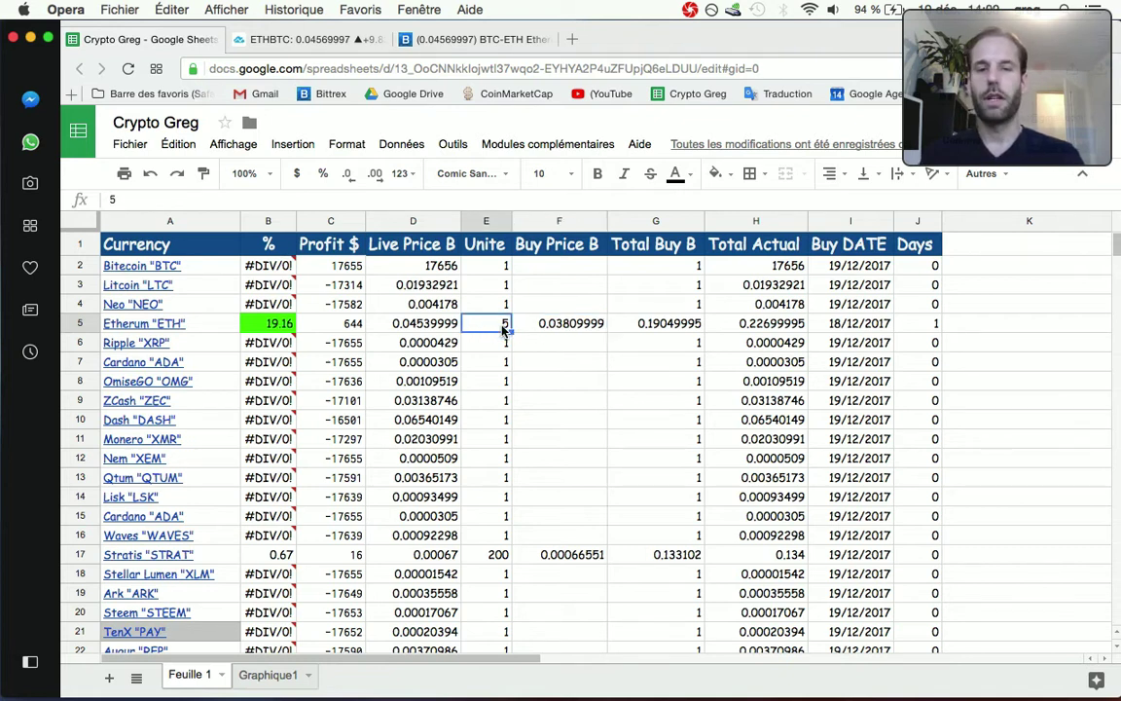
In TradingView, measure the ETHBTC price rise from 8 to 14 November 2017 with a price range, then delete the measurement.
{"action": "left_click", "coordinate": [286, 37]}
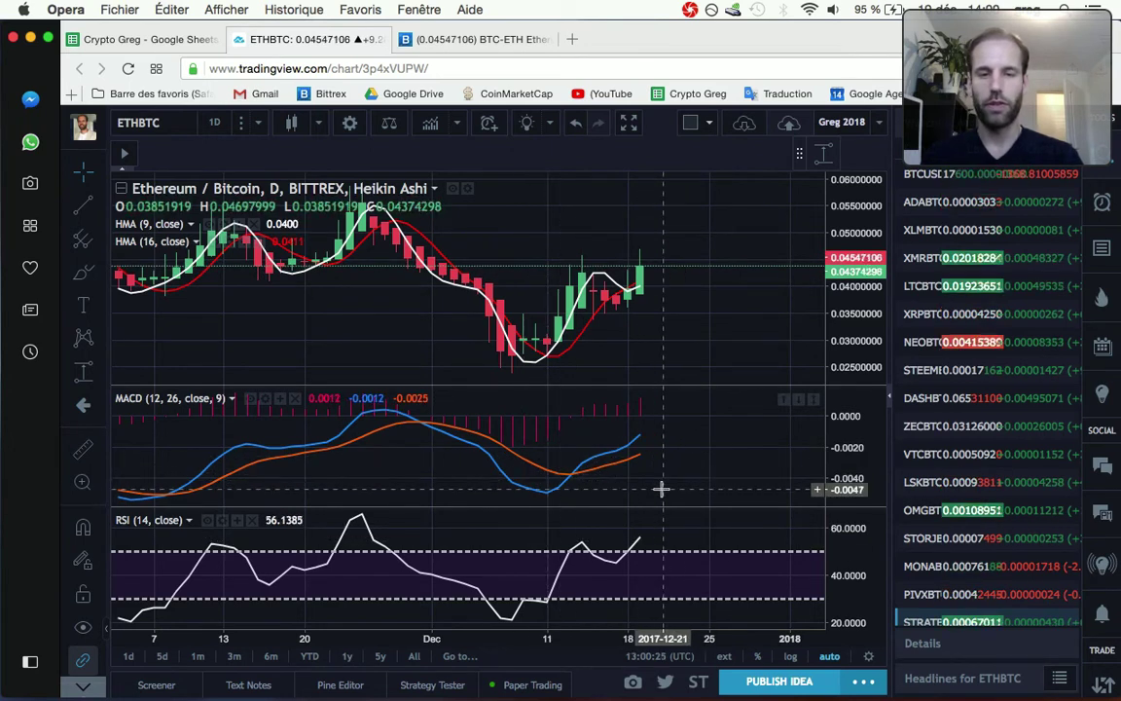
{"action": "scroll", "coordinate": [660, 488], "scroll_direction": "left", "scroll_amount": 5}
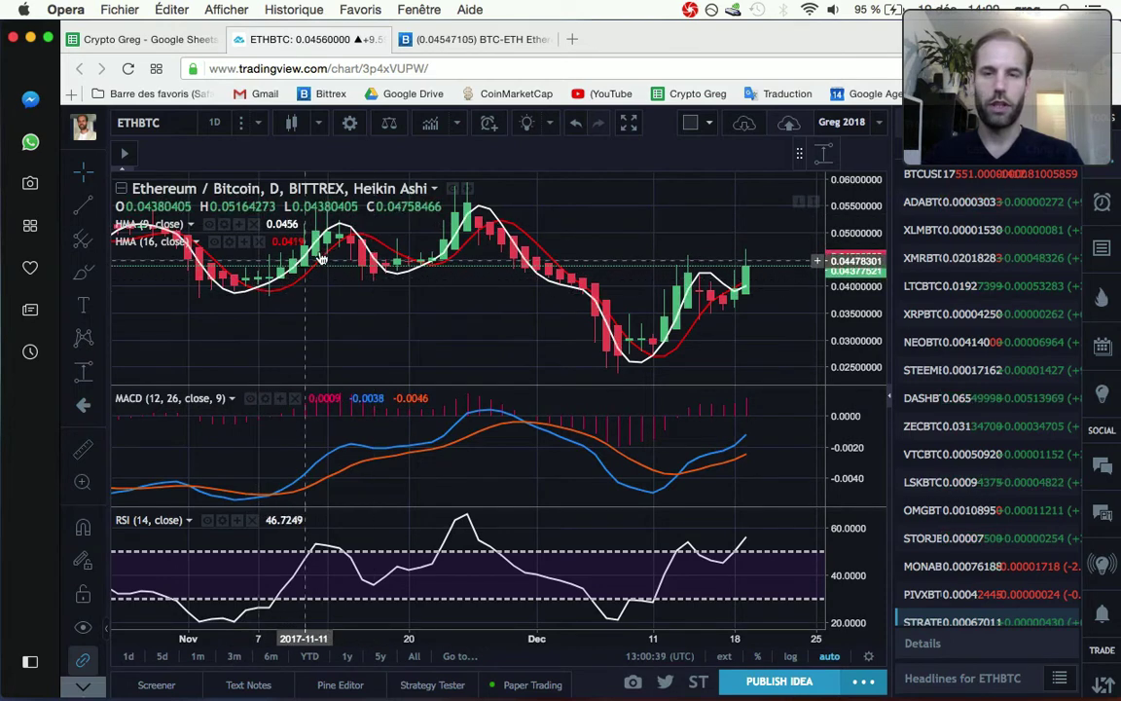
{"action": "scroll", "coordinate": [369, 306], "scroll_direction": "left", "scroll_amount": 3}
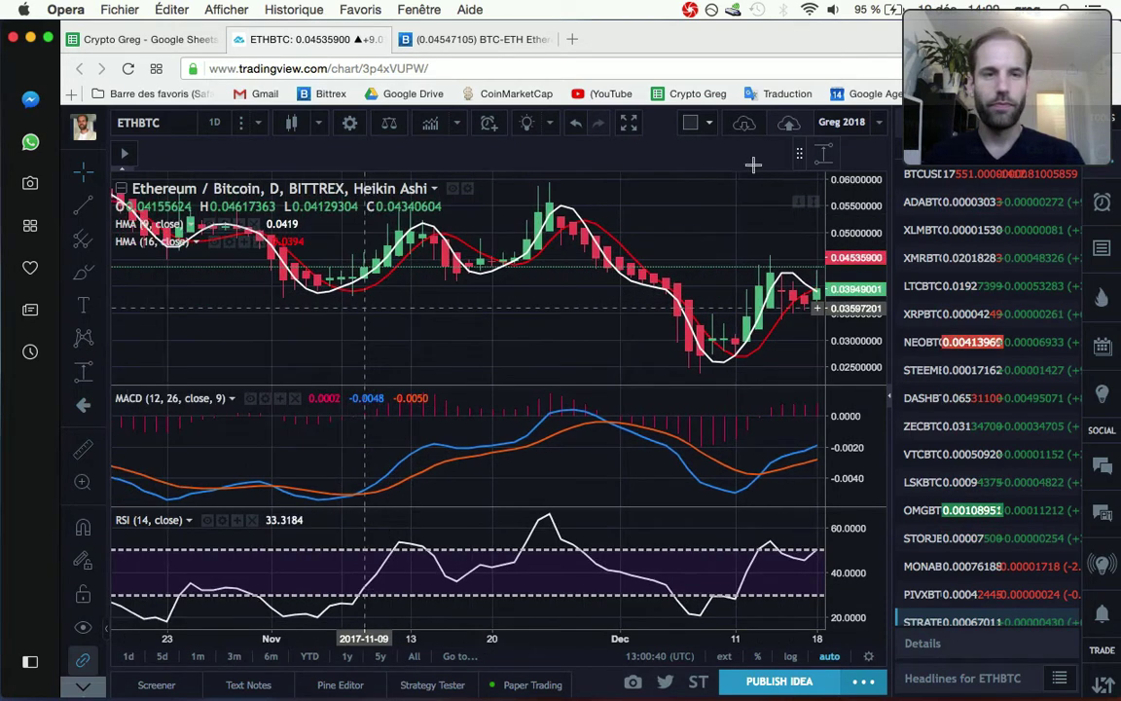
{"action": "scroll", "coordinate": [753, 164], "scroll_direction": "left", "scroll_amount": 2}
{"action": "left_click", "coordinate": [824, 153]}
{"action": "left_click", "coordinate": [386, 301]}
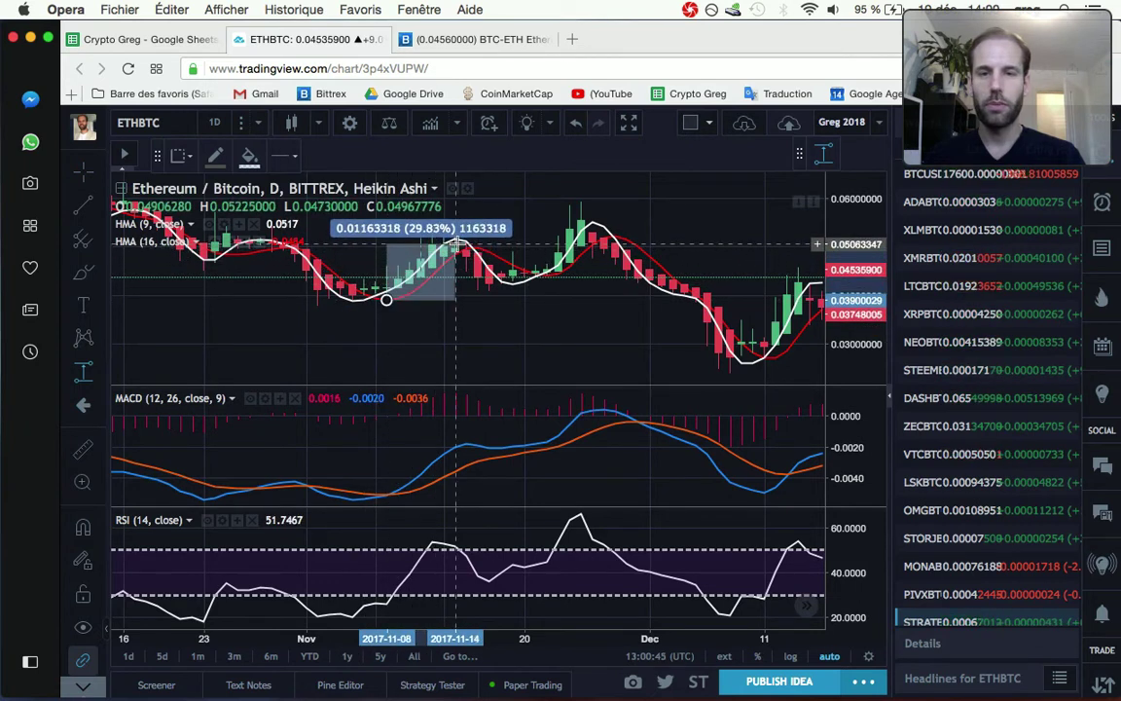
{"action": "left_click", "coordinate": [456, 244]}
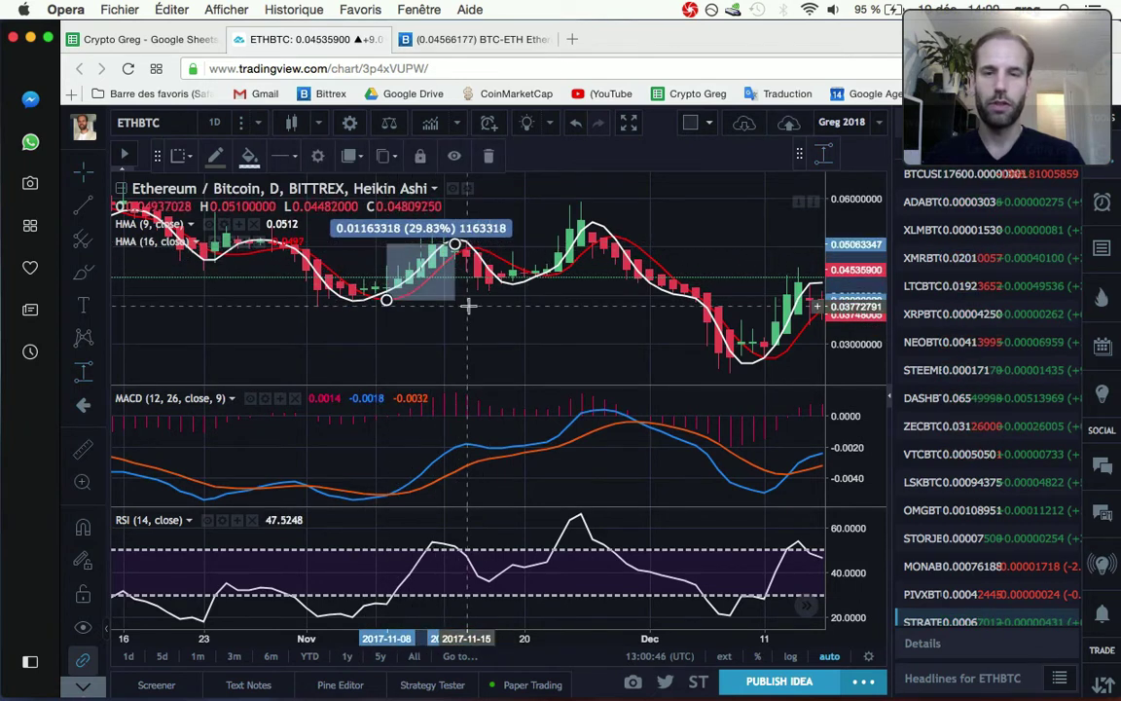
{"action": "key", "text": "Delete"}
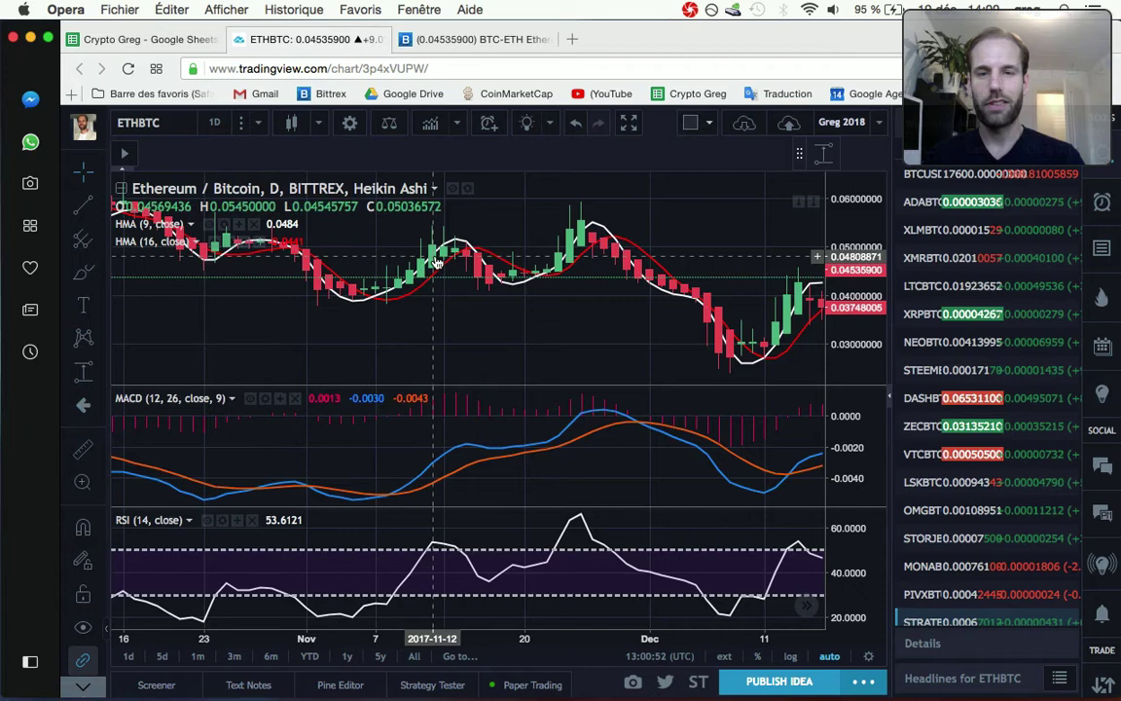
Measure the ETHBTC price rise from 12 December 2017 to just past the latest candle, then remove the measurement.
{"action": "scroll", "coordinate": [491, 311], "scroll_direction": "right", "scroll_amount": 10}
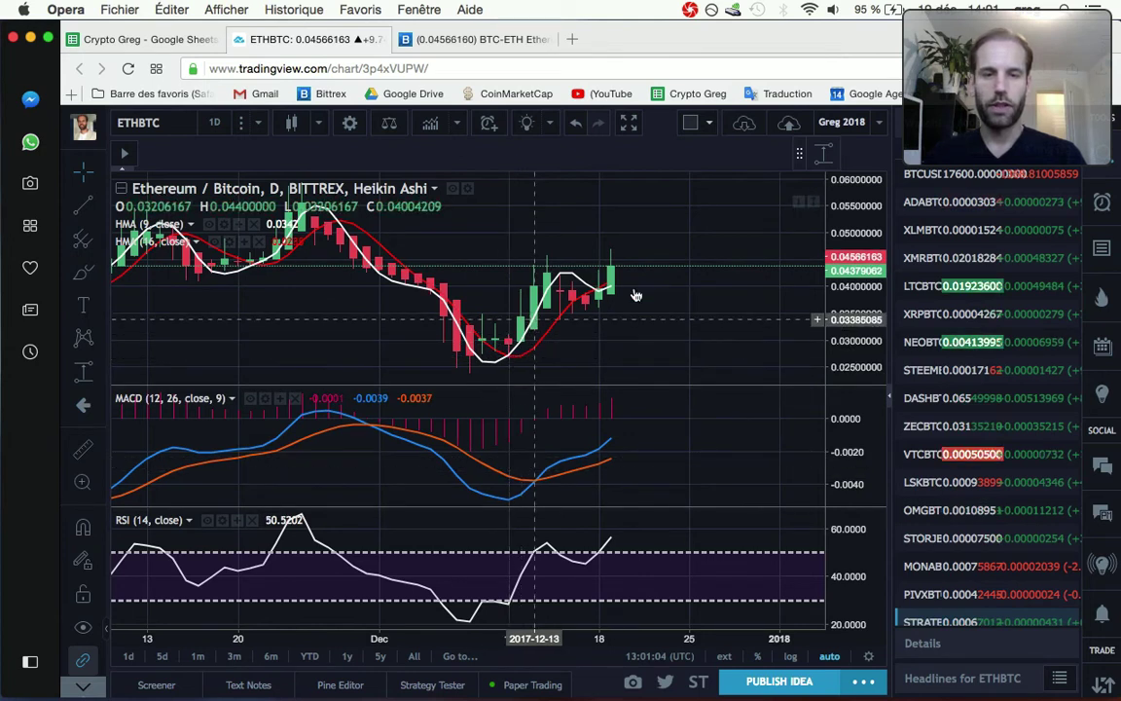
{"action": "left_click", "coordinate": [822, 153]}
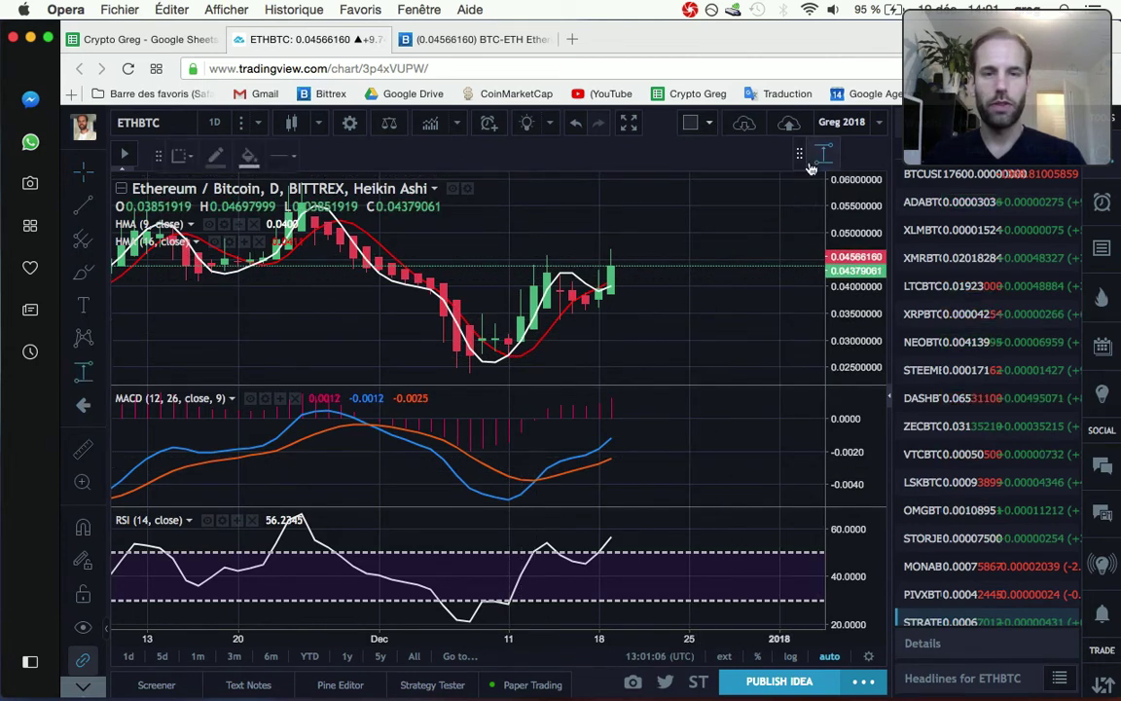
{"action": "left_click", "coordinate": [521, 337]}
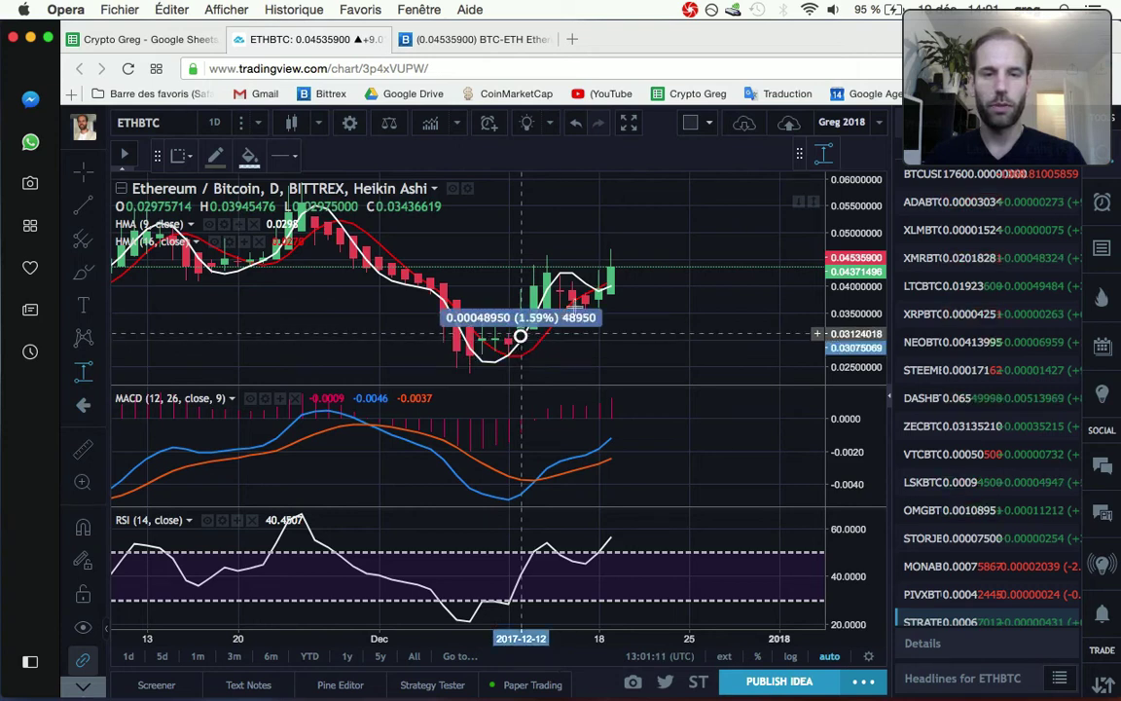
{"action": "left_click", "coordinate": [623, 267]}
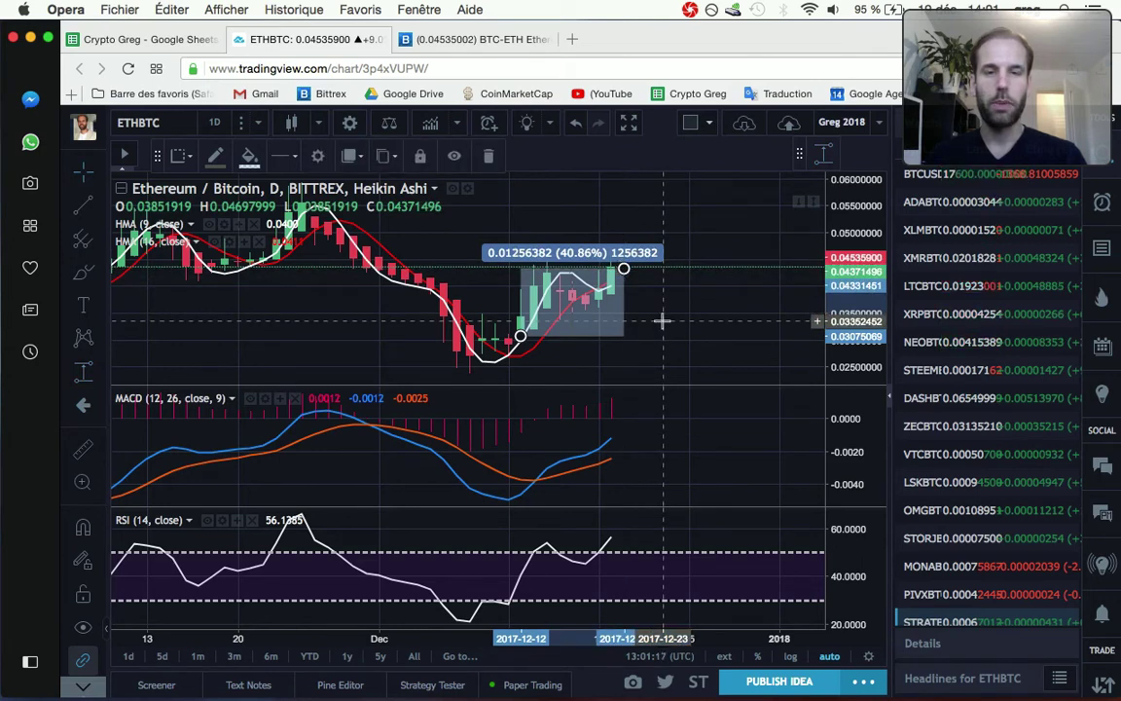
{"action": "left_click", "coordinate": [661, 321]}
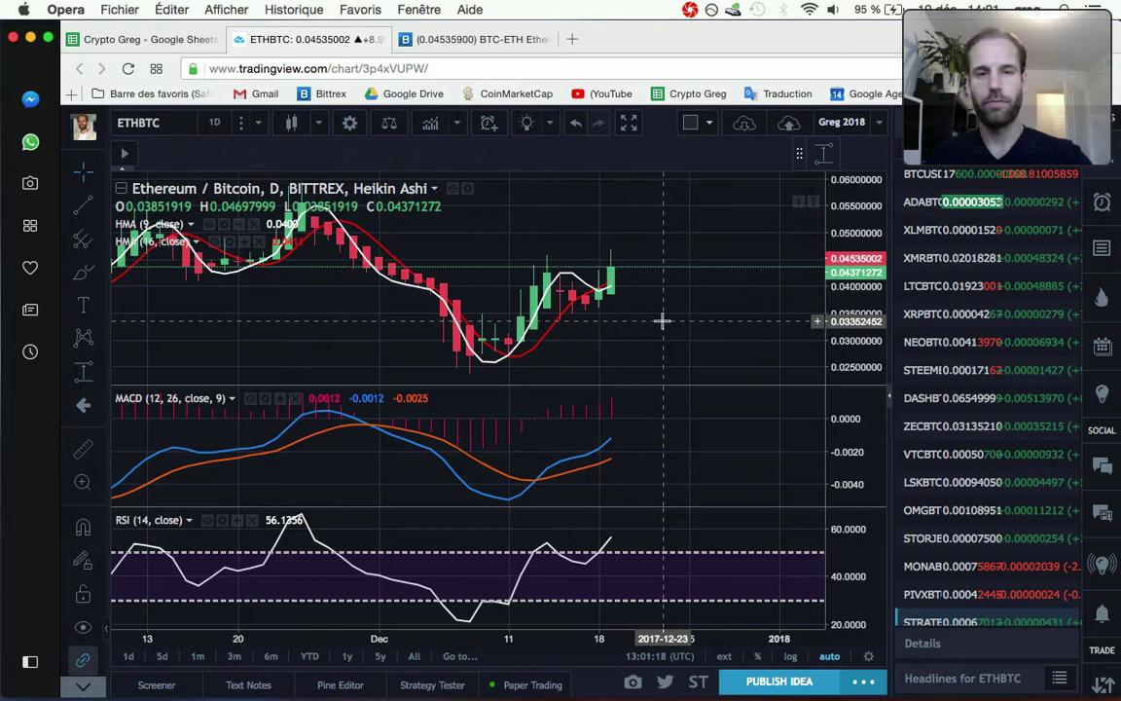
Return briefly to the Google Sheets tracker, then switch to Bittrex and examine the BTC-ETH market's chart and price information.
{"action": "left_click", "coordinate": [152, 40]}
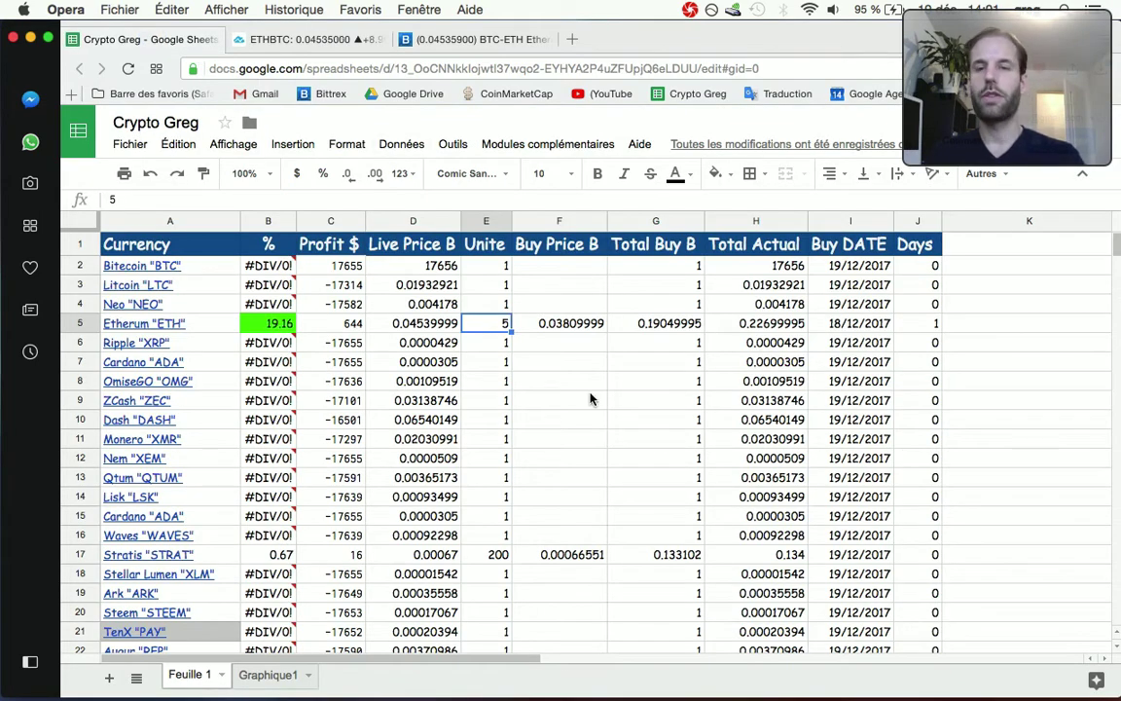
{"action": "left_click", "coordinate": [433, 39]}
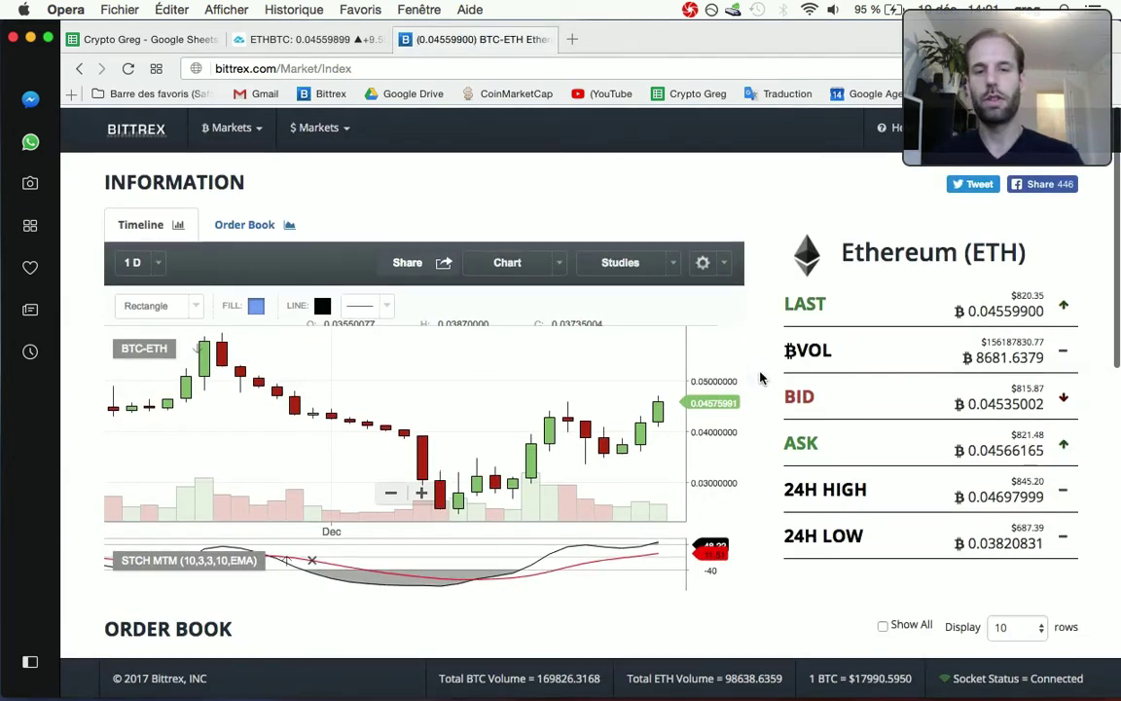
{"action": "scroll", "coordinate": [761, 378], "scroll_direction": "down", "scroll_amount": 4}
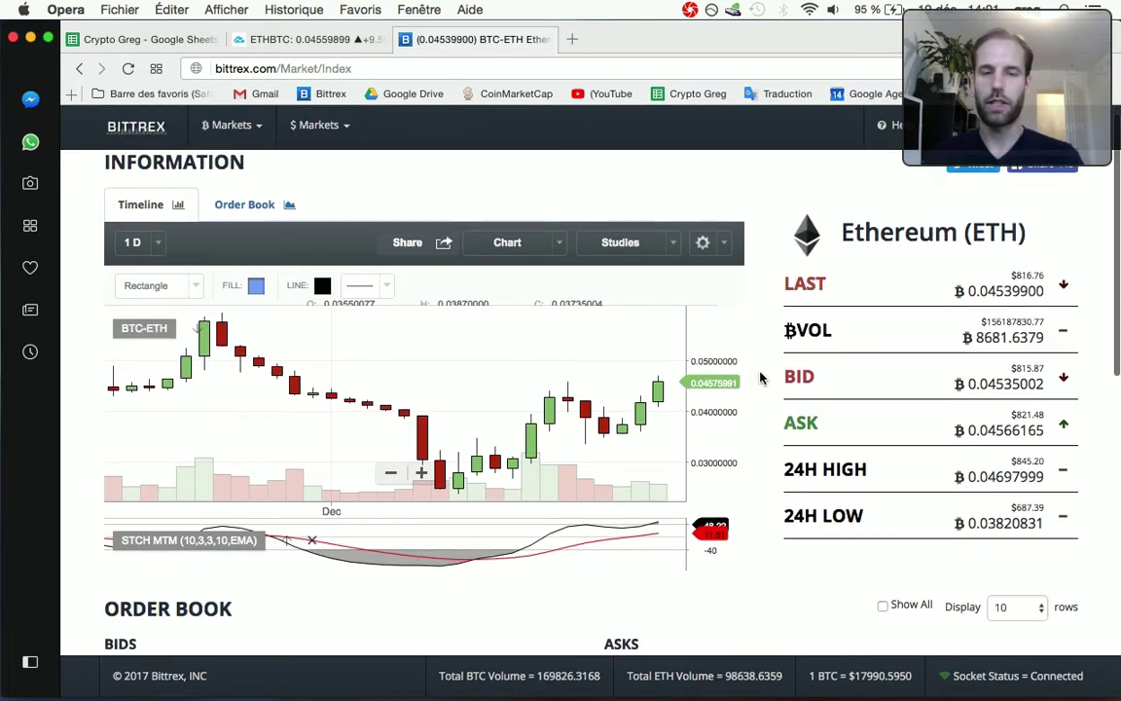
{"action": "scroll", "coordinate": [760, 378], "scroll_direction": "up", "scroll_amount": 4}
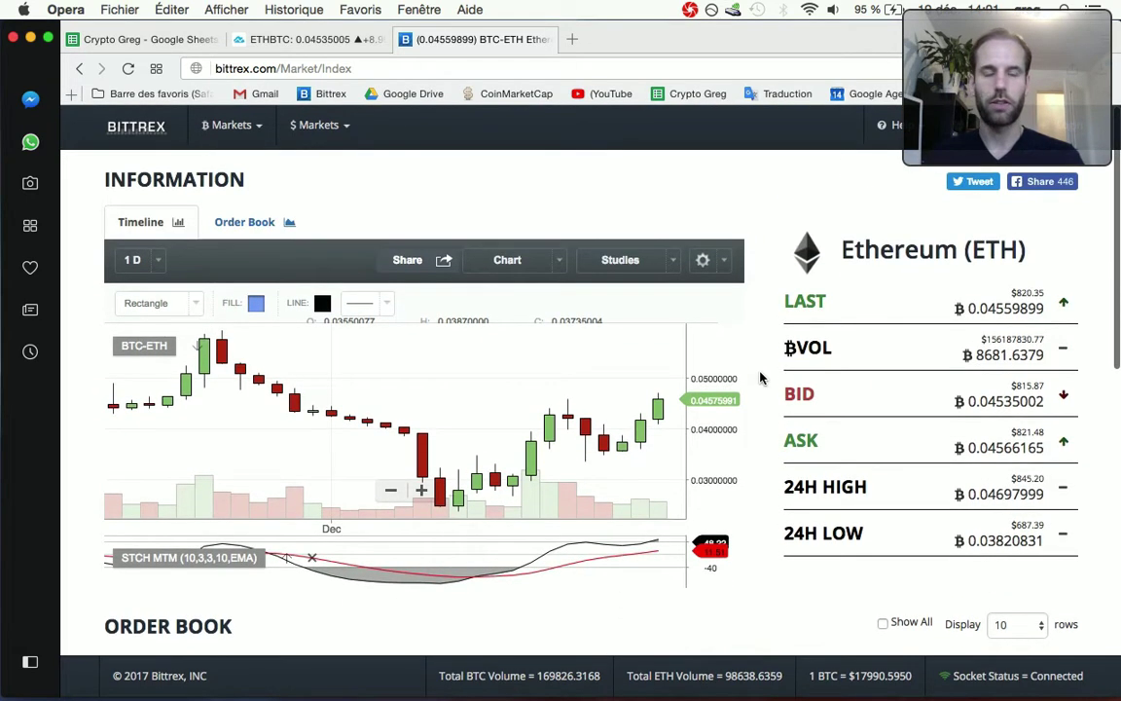
Compare the Bittrex BTC-ETH market with the ETHBTC chart in TradingView, and look through the Bittrex order book and market history.
{"action": "scroll", "coordinate": [761, 377], "scroll_direction": "down", "scroll_amount": 4}
{"action": "scroll", "coordinate": [761, 378], "scroll_direction": "up", "scroll_amount": 4}
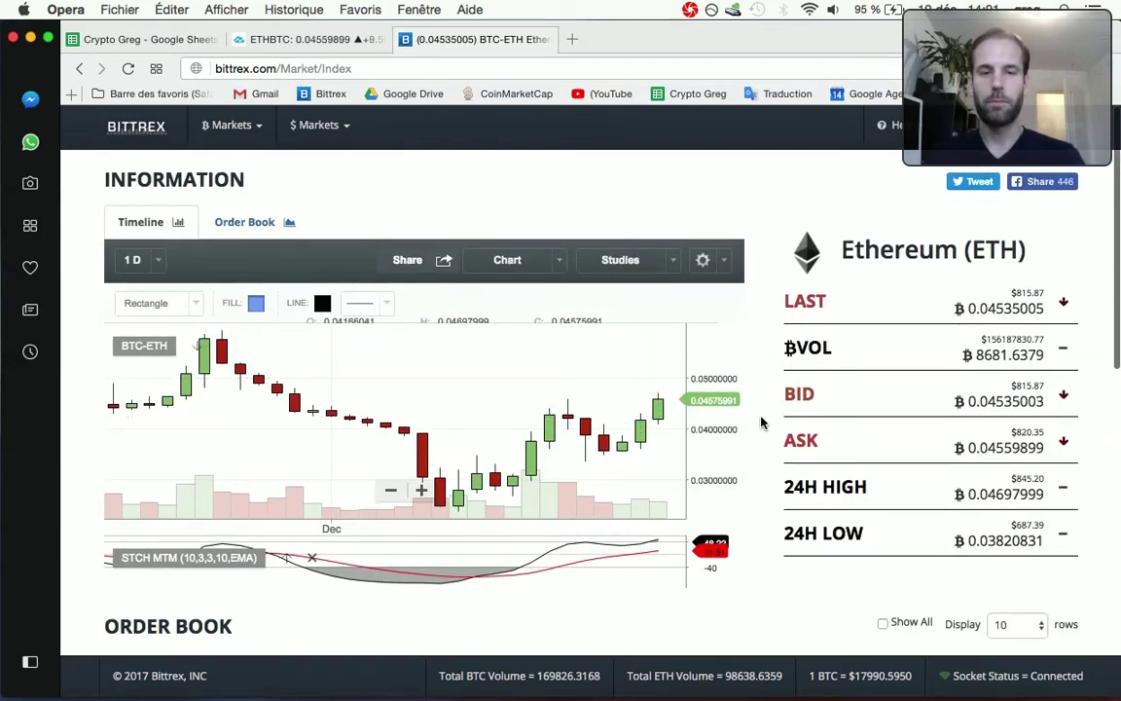
{"action": "left_click", "coordinate": [326, 41]}
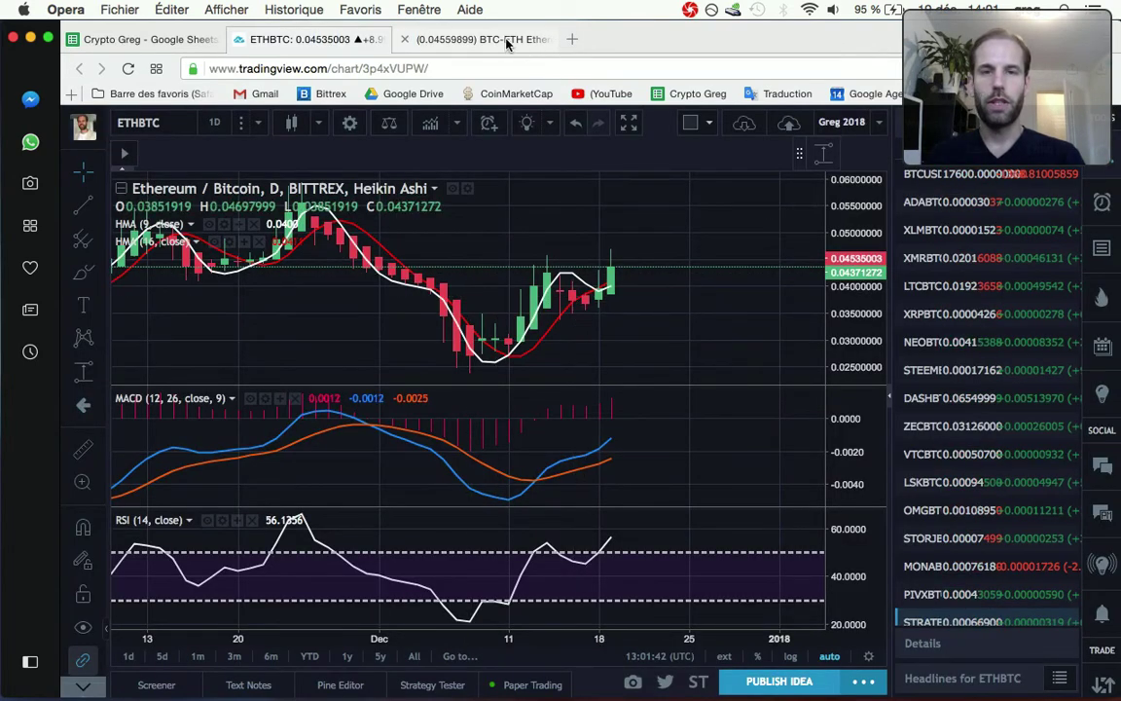
{"action": "left_click", "coordinate": [506, 42]}
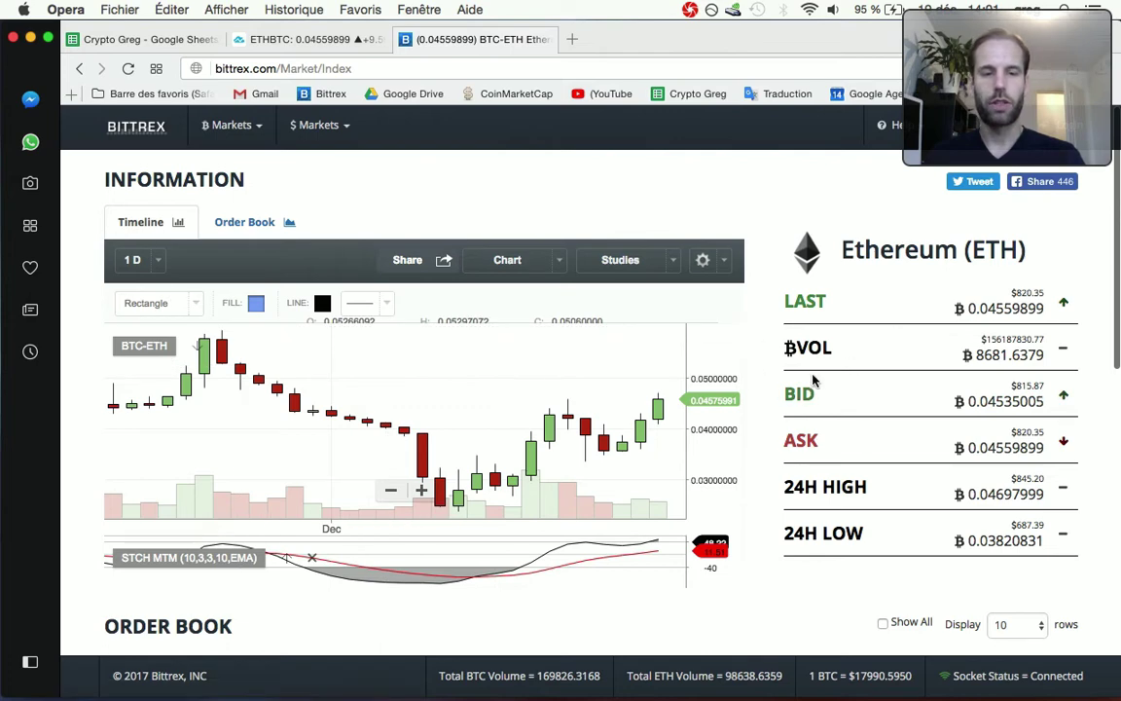
{"action": "scroll", "coordinate": [813, 381], "scroll_direction": "down", "scroll_amount": 10}
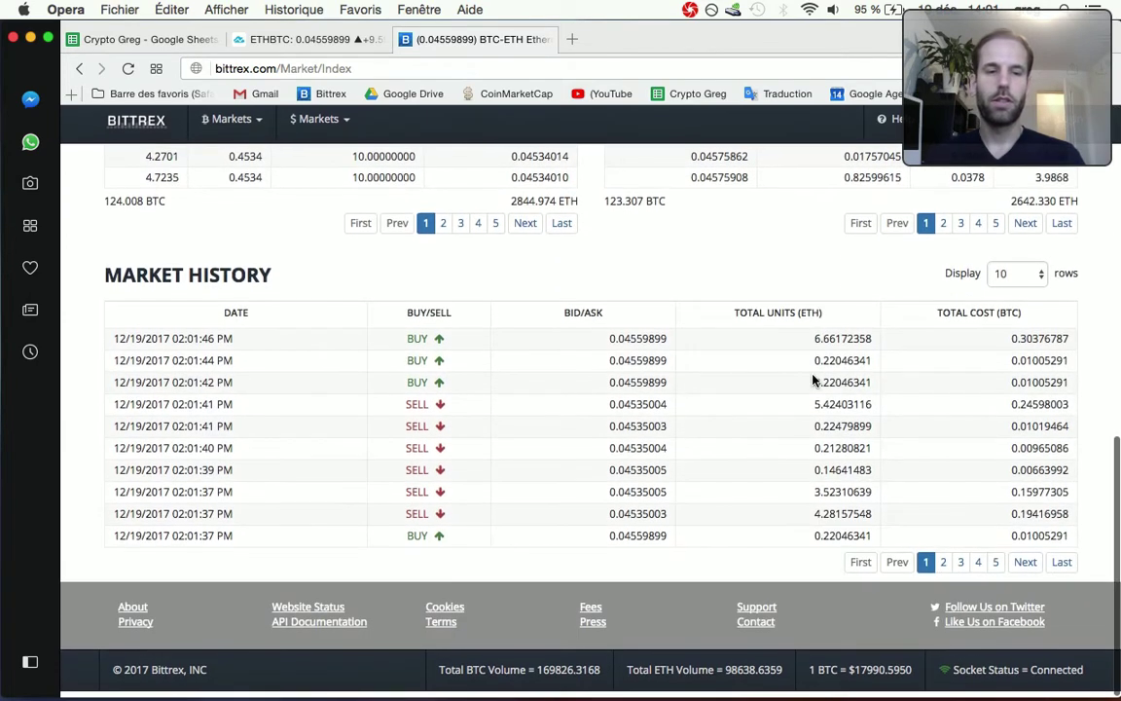
{"action": "scroll", "coordinate": [813, 380], "scroll_direction": "up", "scroll_amount": 5}
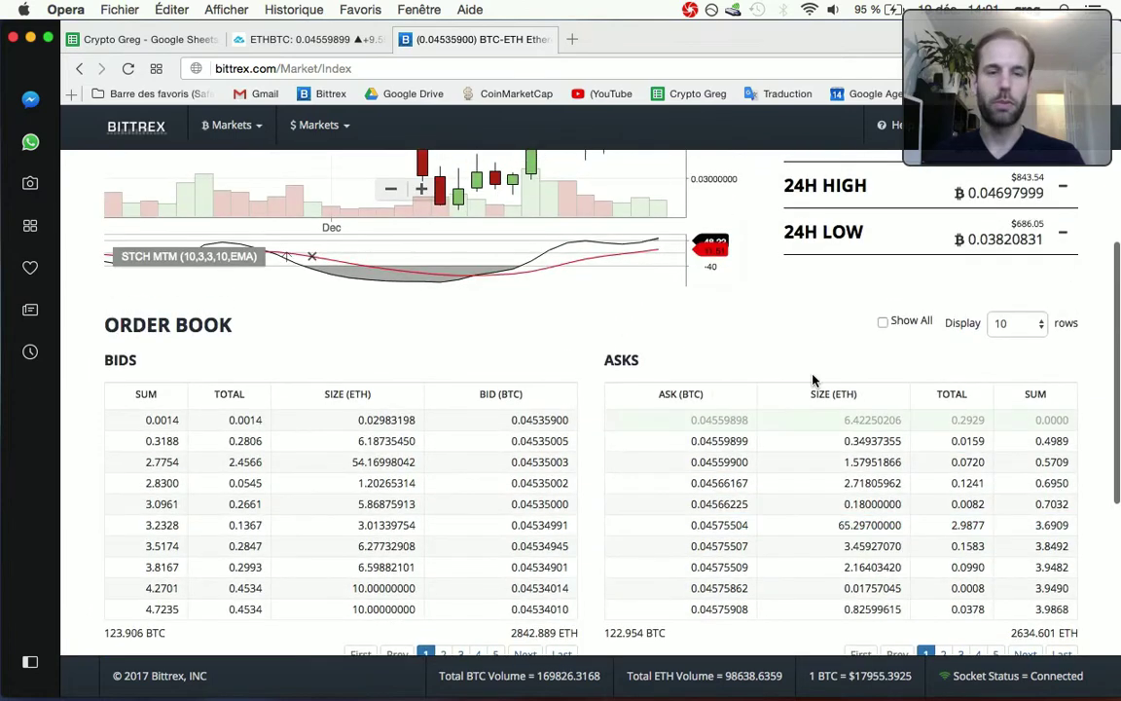
{"action": "scroll", "coordinate": [813, 380], "scroll_direction": "up", "scroll_amount": 3}
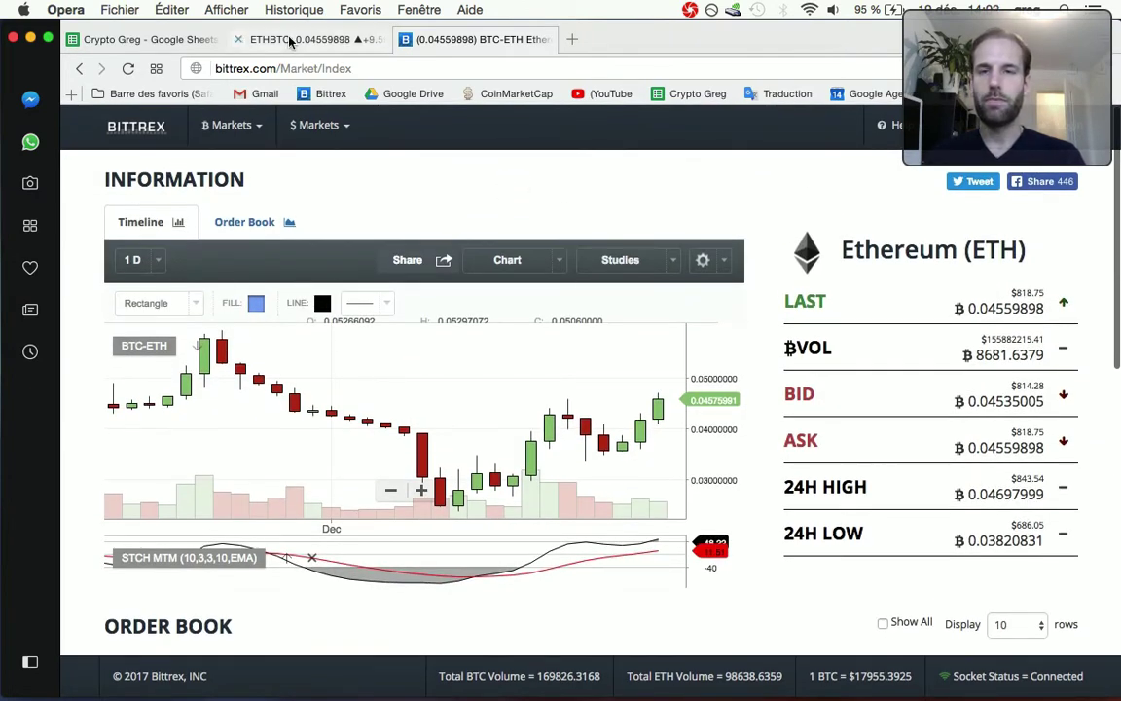
Return to the Google Sheets tracker and review the Etherum row's percentage formula, live price formula, buy price and units.
{"action": "left_click", "coordinate": [148, 41]}
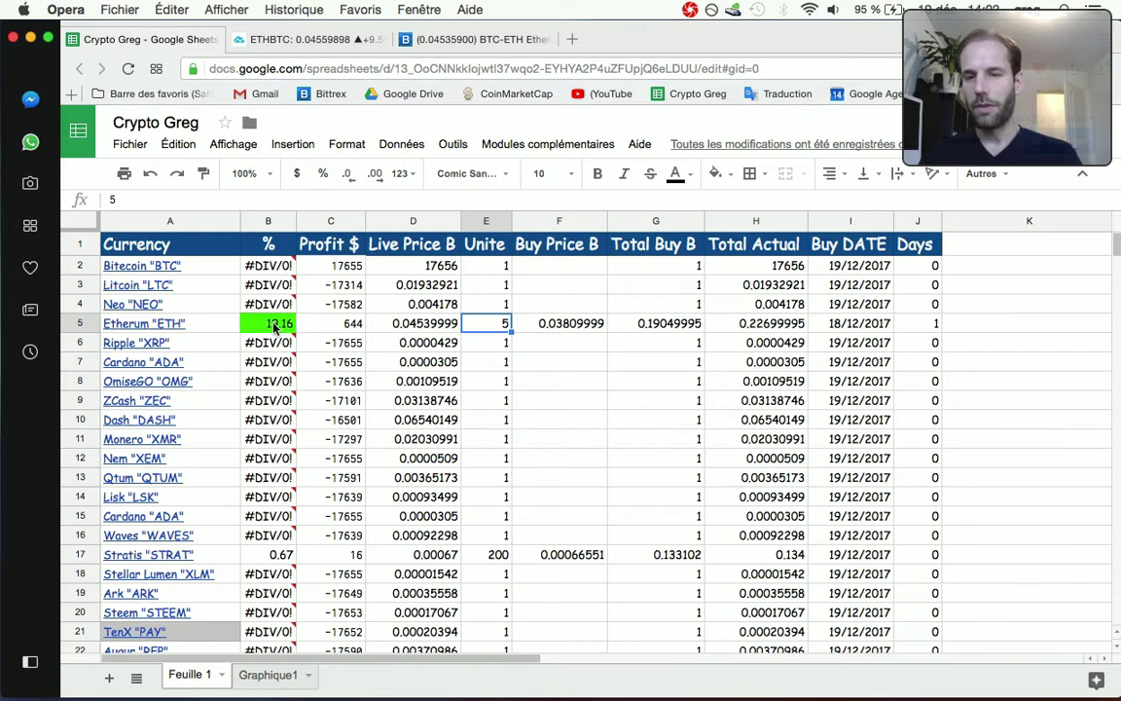
{"action": "left_click", "coordinate": [273, 325]}
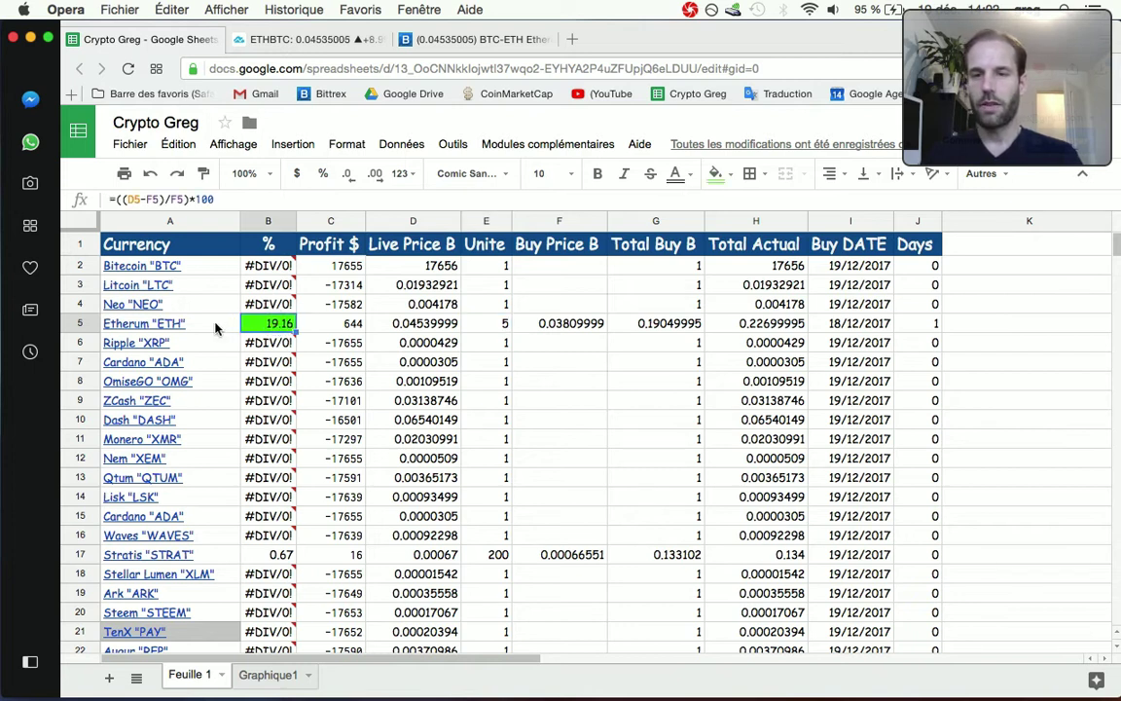
{"action": "left_click", "coordinate": [413, 328]}
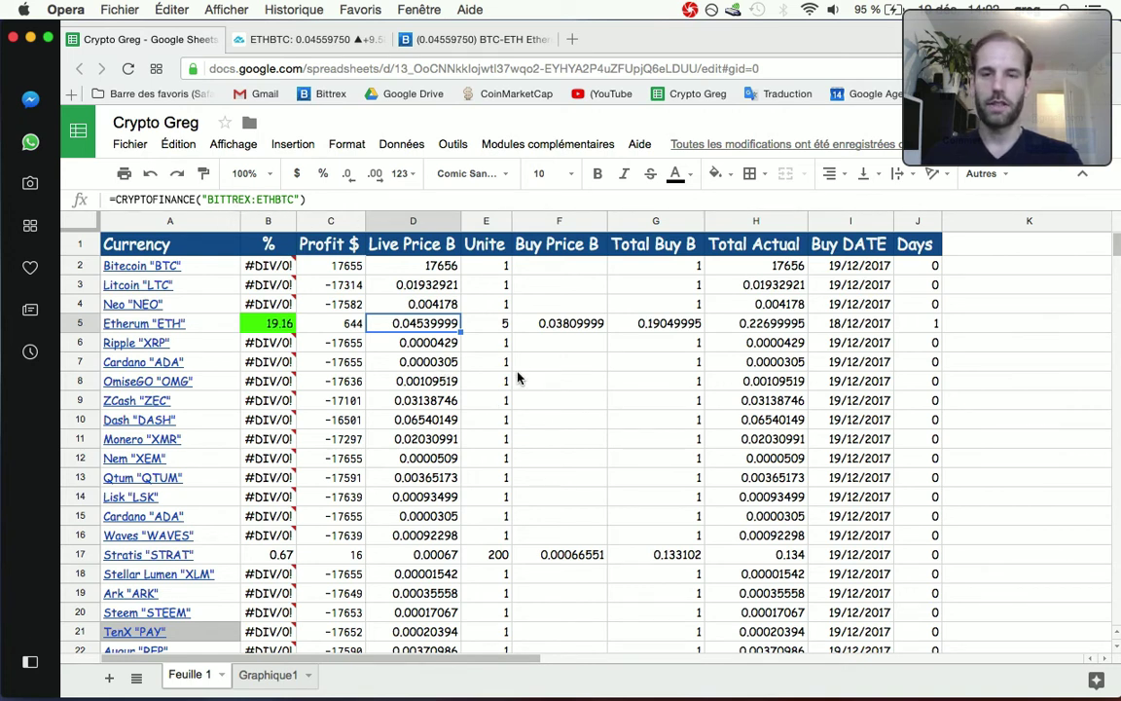
{"action": "left_click", "coordinate": [551, 329]}
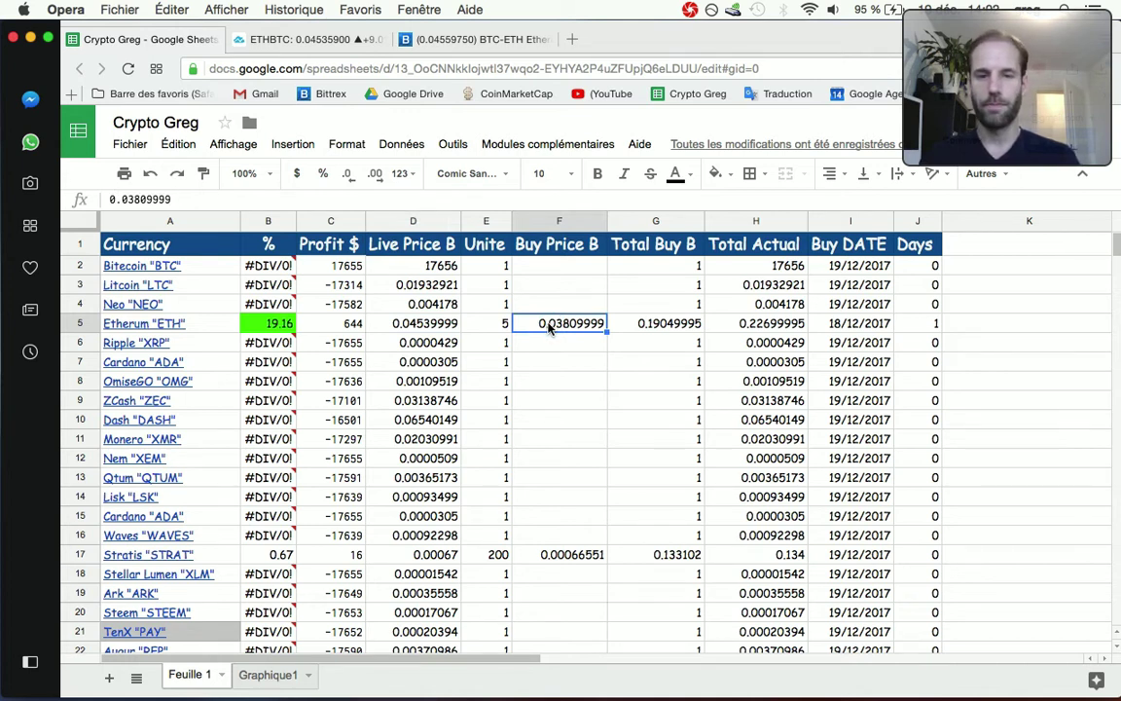
{"action": "left_click", "coordinate": [498, 324]}
{"action": "left_click", "coordinate": [426, 331]}
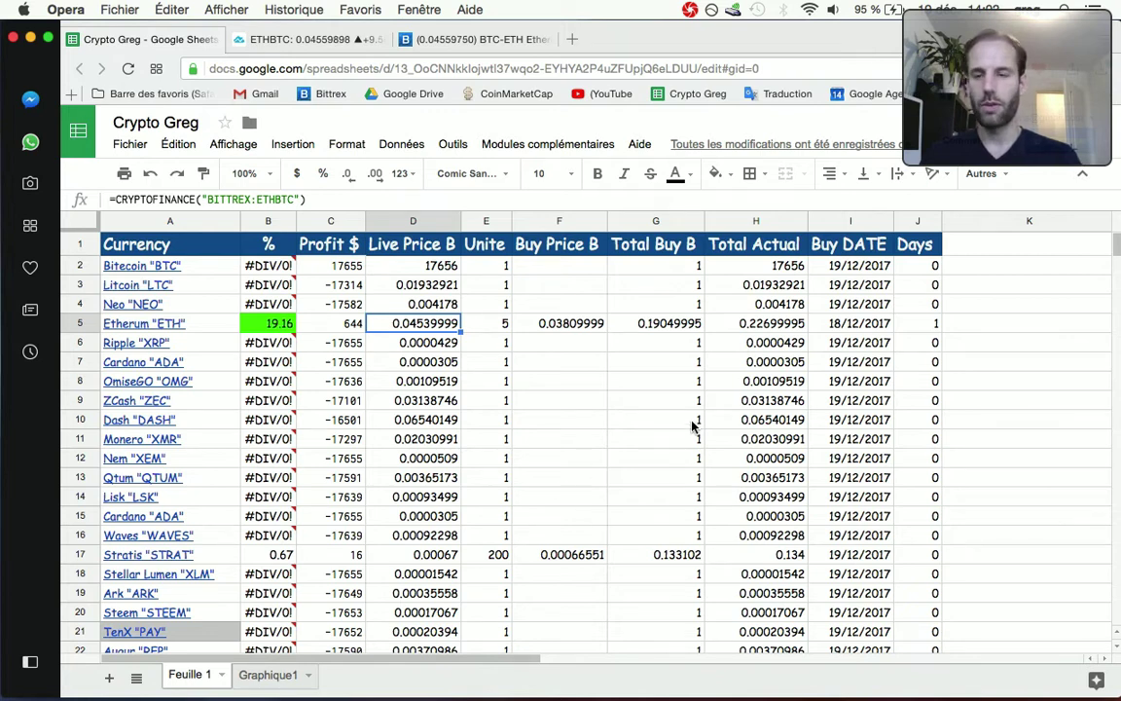
Look through the tracker's currency rows, including the Stratis position, and check the unit values for Monero and Nem.
{"action": "scroll", "coordinate": [695, 425], "scroll_direction": "down", "scroll_amount": 3}
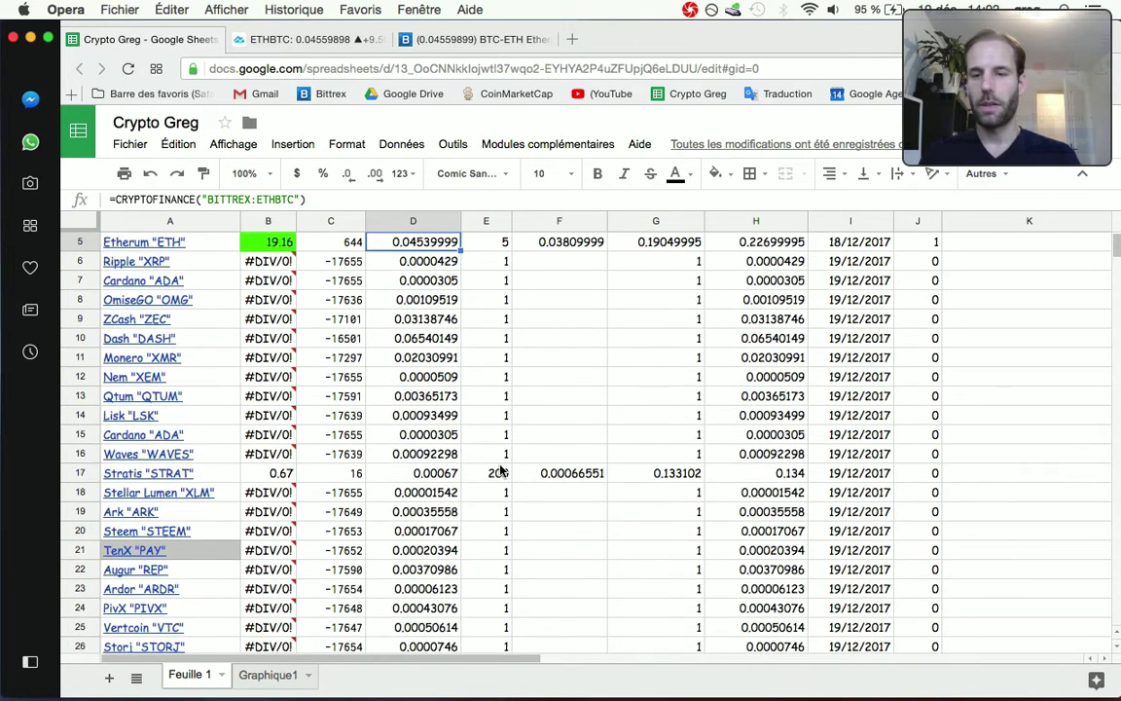
{"action": "scroll", "coordinate": [365, 499], "scroll_direction": "down", "scroll_amount": 3}
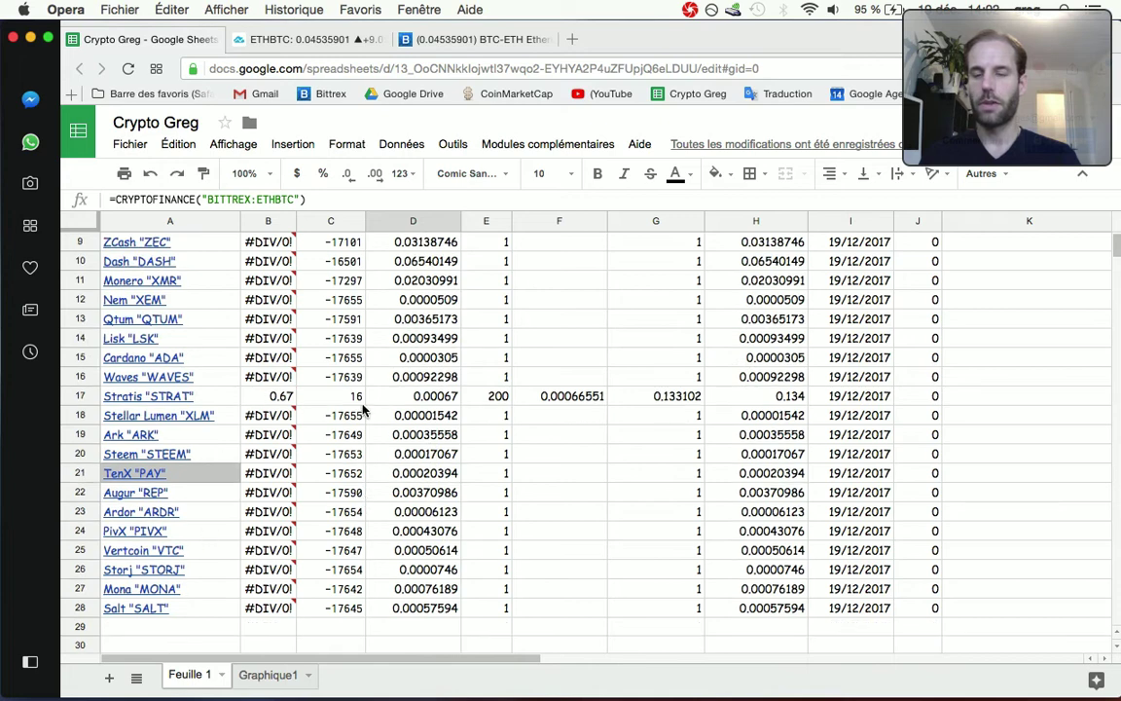
{"action": "scroll", "coordinate": [357, 476], "scroll_direction": "up", "scroll_amount": 3}
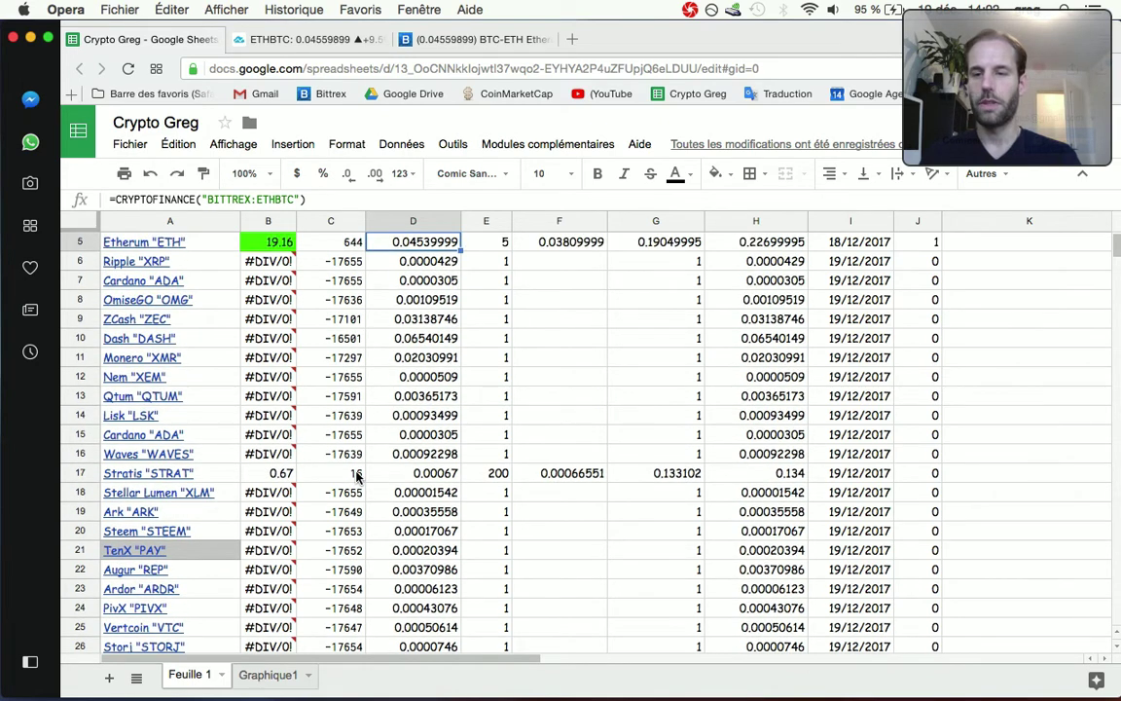
{"action": "scroll", "coordinate": [357, 475], "scroll_direction": "up", "scroll_amount": 1}
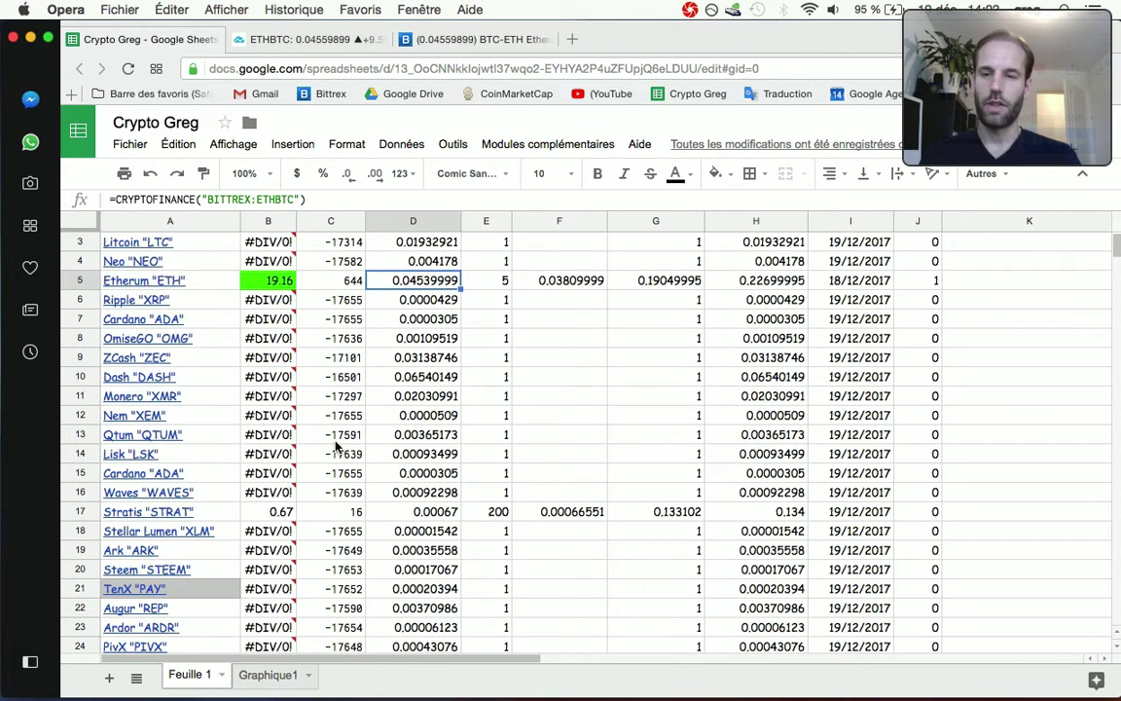
{"action": "scroll", "coordinate": [339, 445], "scroll_direction": "down", "scroll_amount": 1}
{"action": "scroll", "coordinate": [339, 446], "scroll_direction": "down", "scroll_amount": 2}
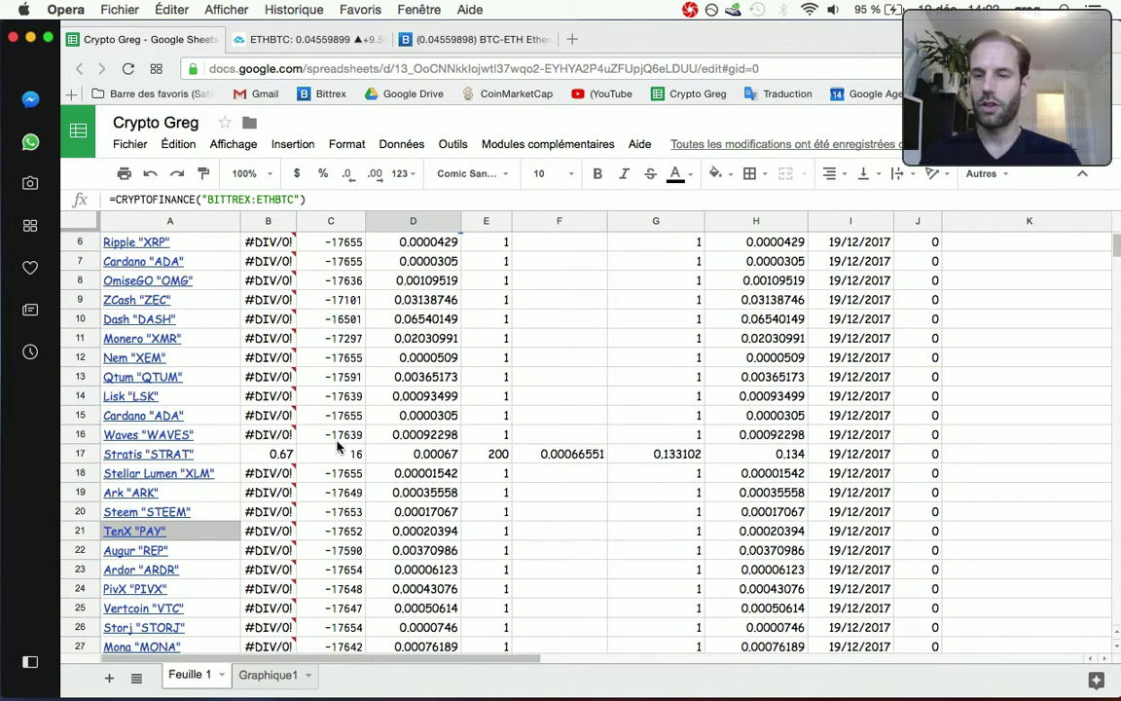
{"action": "scroll", "coordinate": [339, 446], "scroll_direction": "up", "scroll_amount": 4}
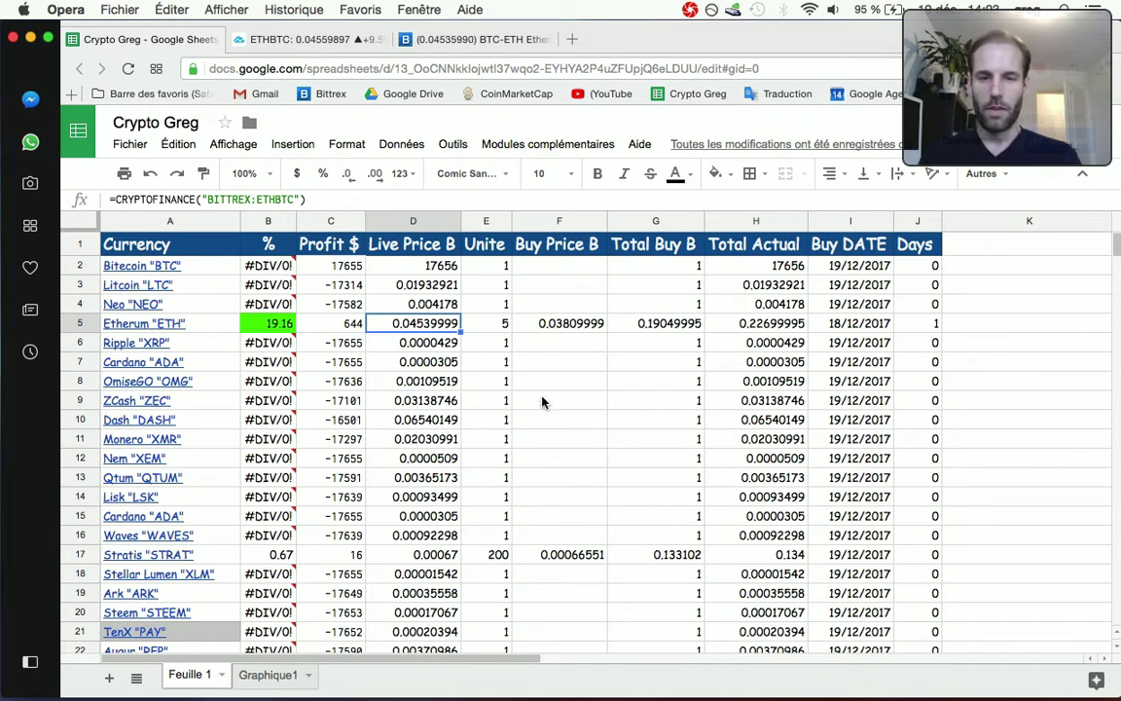
{"action": "left_click", "coordinate": [503, 439]}
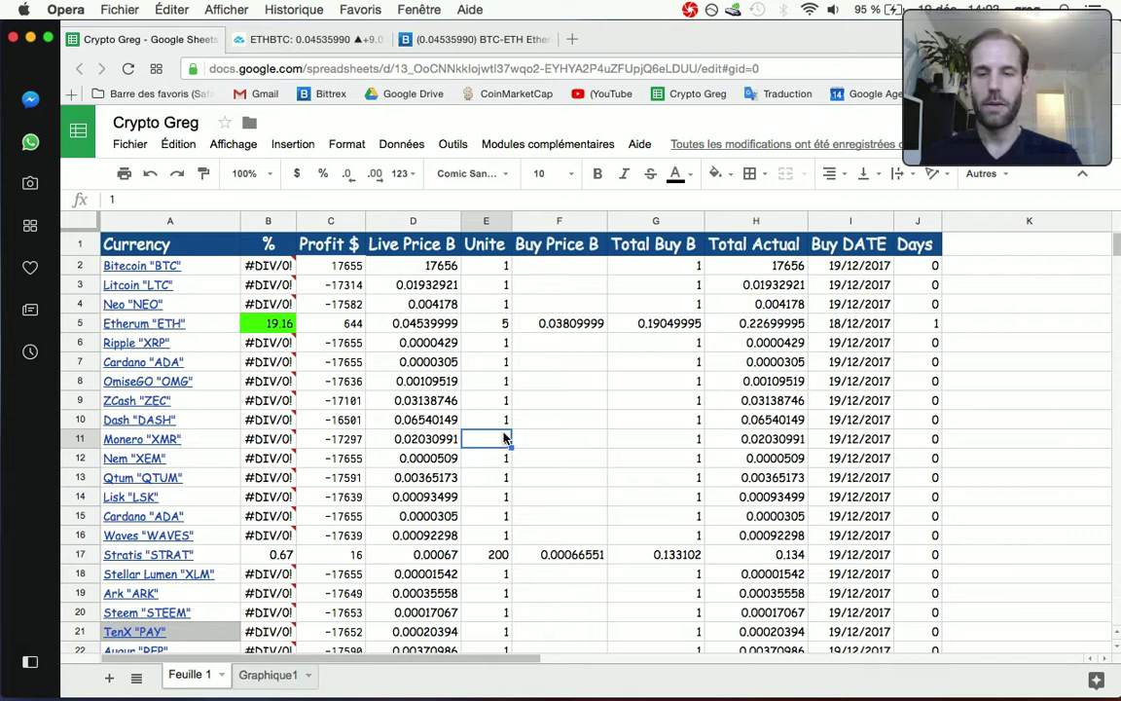
{"action": "left_click", "coordinate": [505, 458]}
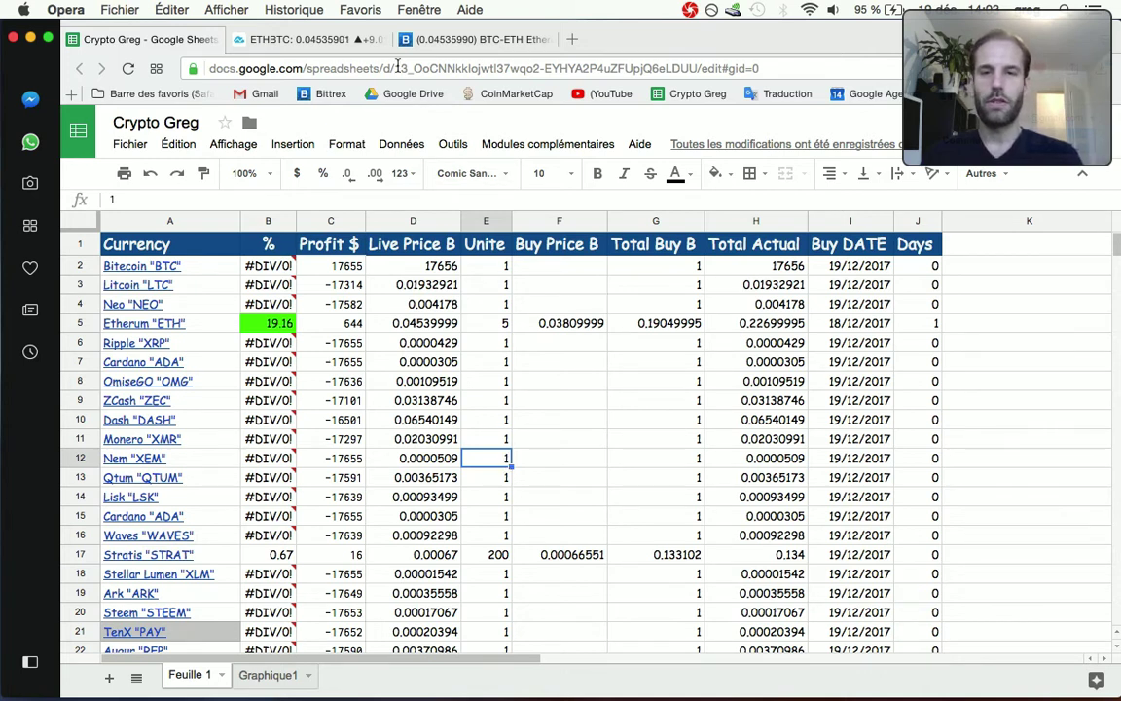
Switch to TradingView and view the DASHBTC, STEEMBTC, ZECBTC and VTCBTC charts from the watchlist one after another.
{"action": "left_click", "coordinate": [304, 37]}
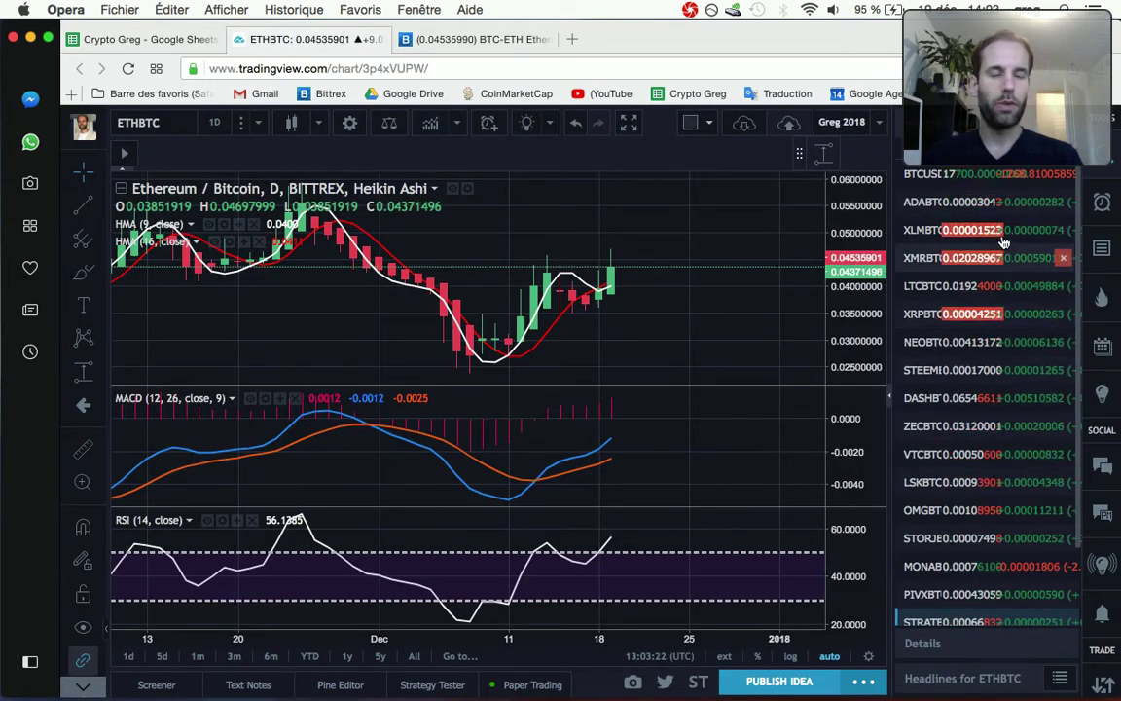
{"action": "left_click", "coordinate": [919, 402]}
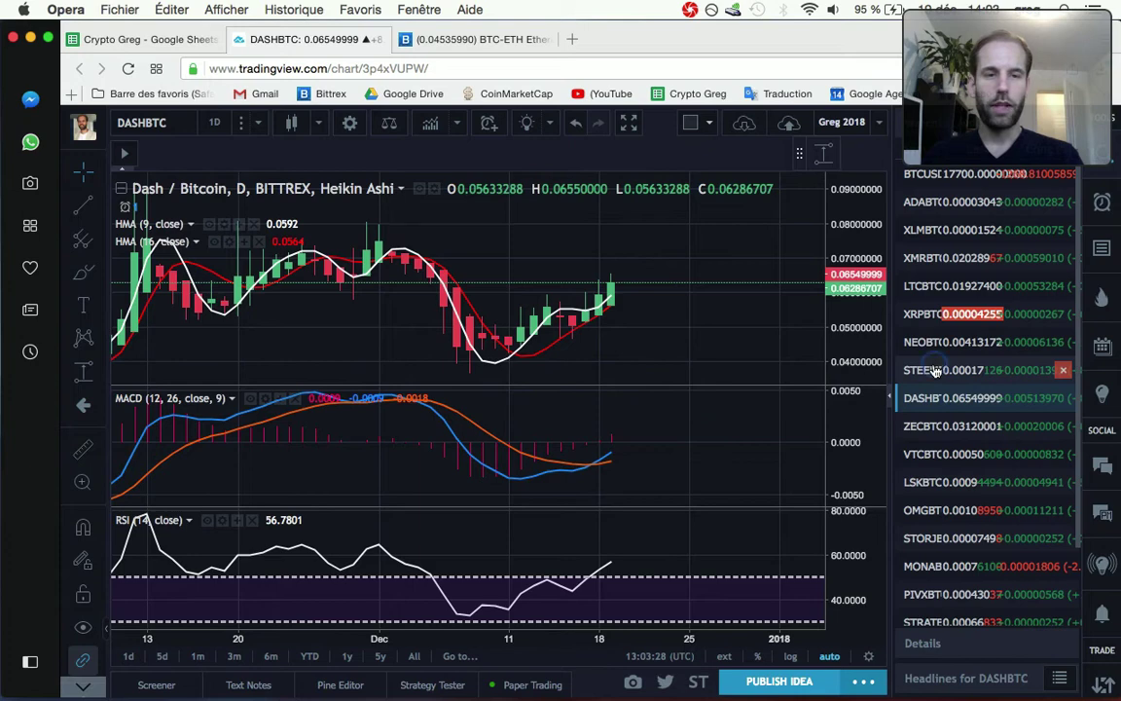
{"action": "left_click", "coordinate": [935, 370]}
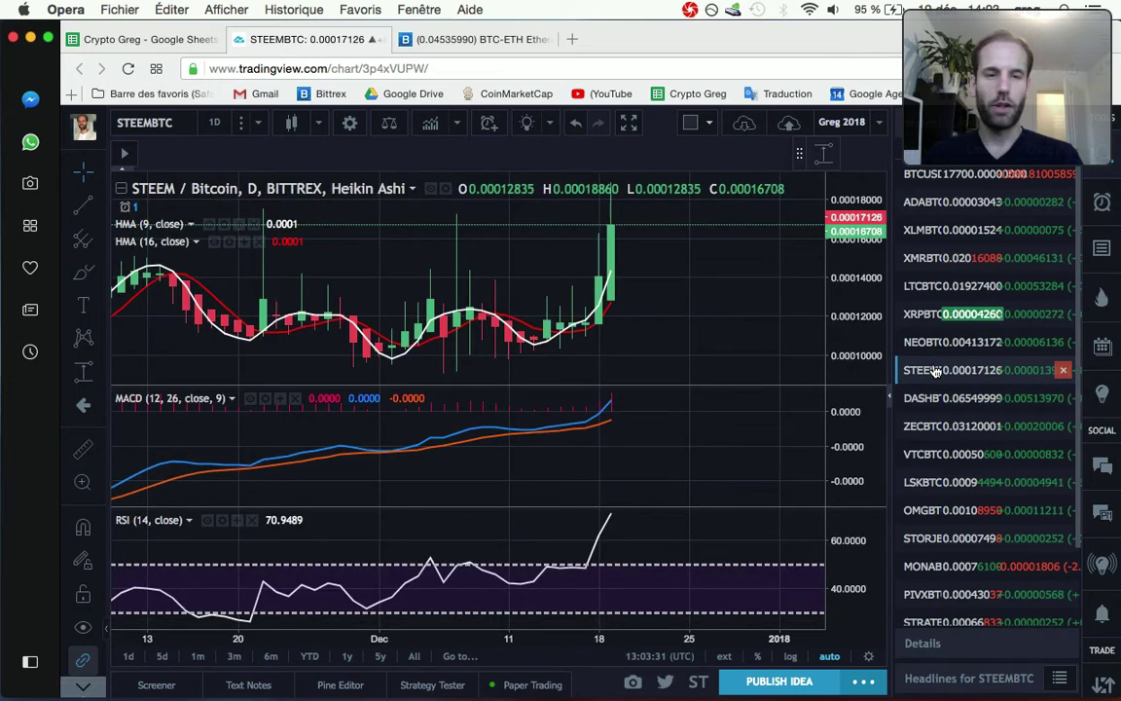
{"action": "left_click", "coordinate": [932, 429]}
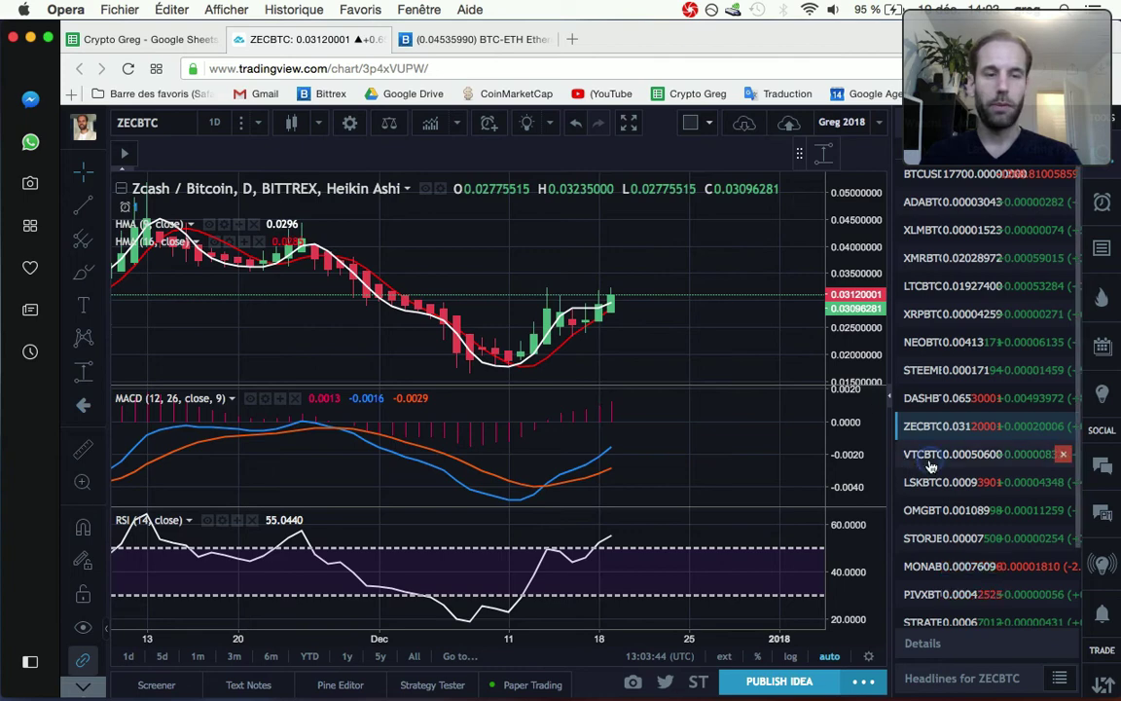
{"action": "left_click", "coordinate": [930, 463]}
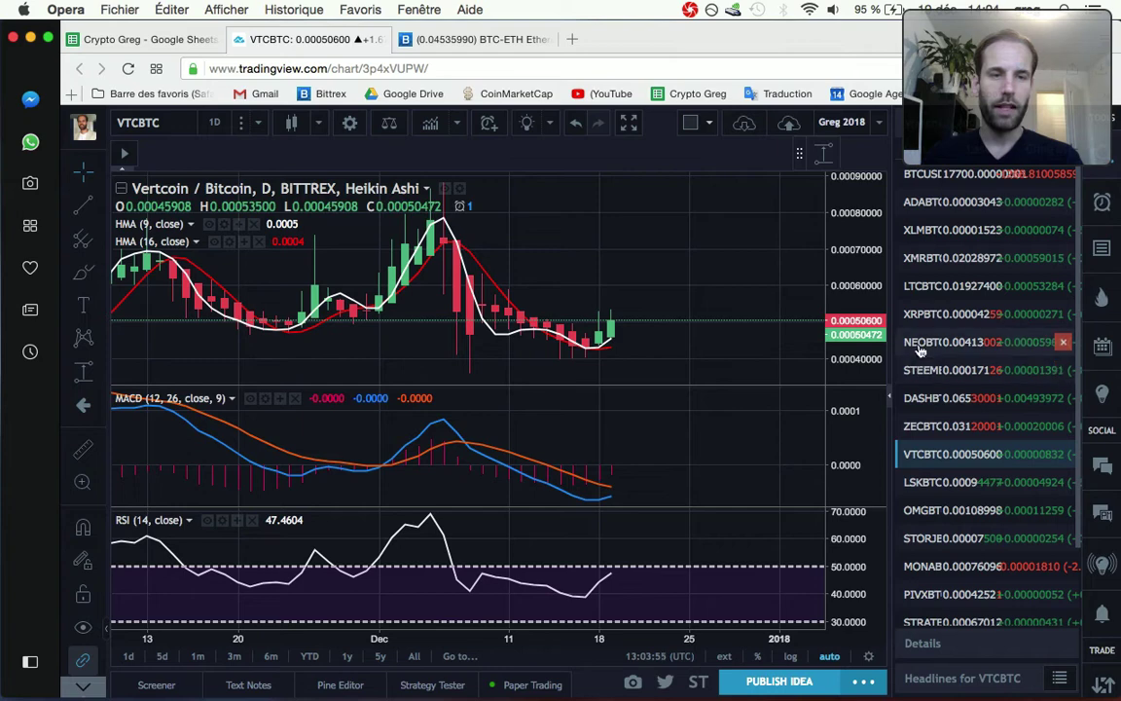
Open the XLMBTC chart, measure a price range from 17 to 23 December 2017, and delete the measurement.
{"action": "left_click", "coordinate": [921, 234]}
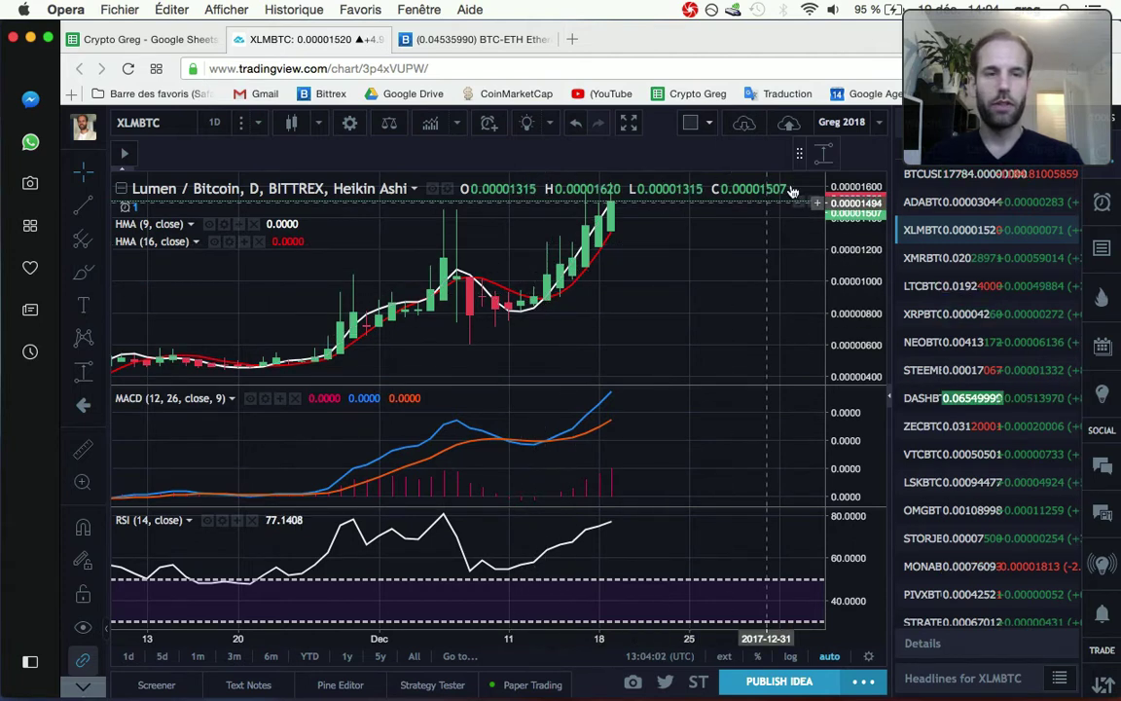
{"action": "left_click", "coordinate": [829, 152]}
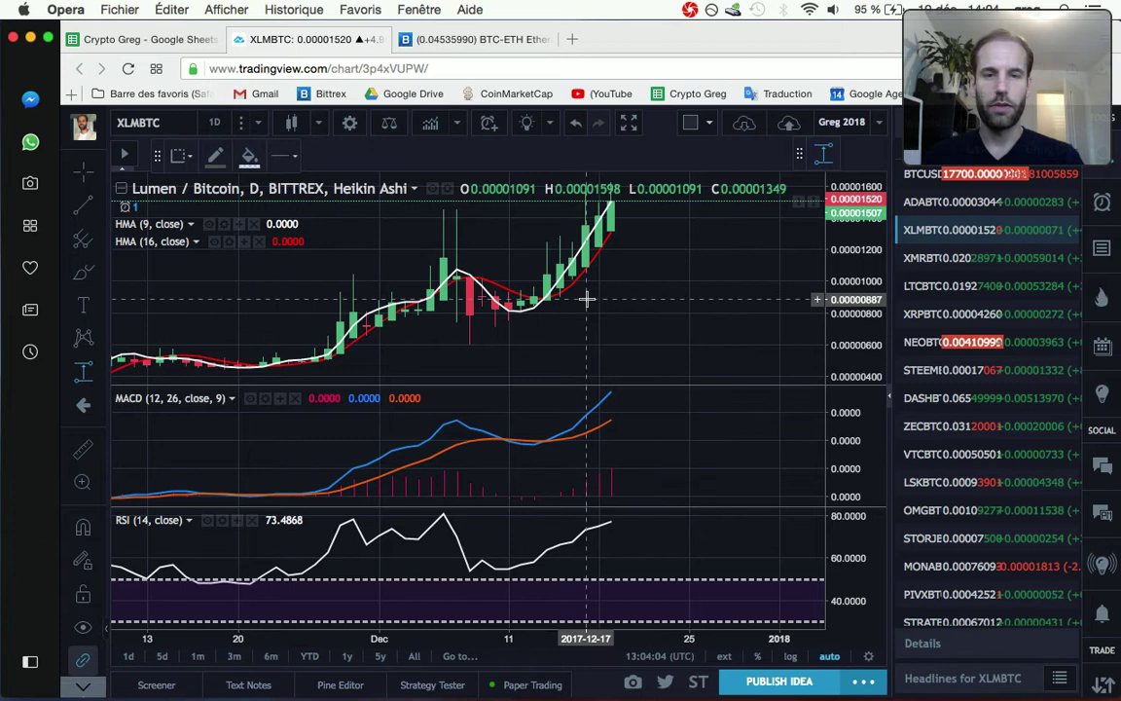
{"action": "left_click", "coordinate": [584, 299], "text": "shift"}
{"action": "left_click", "coordinate": [662, 218]}
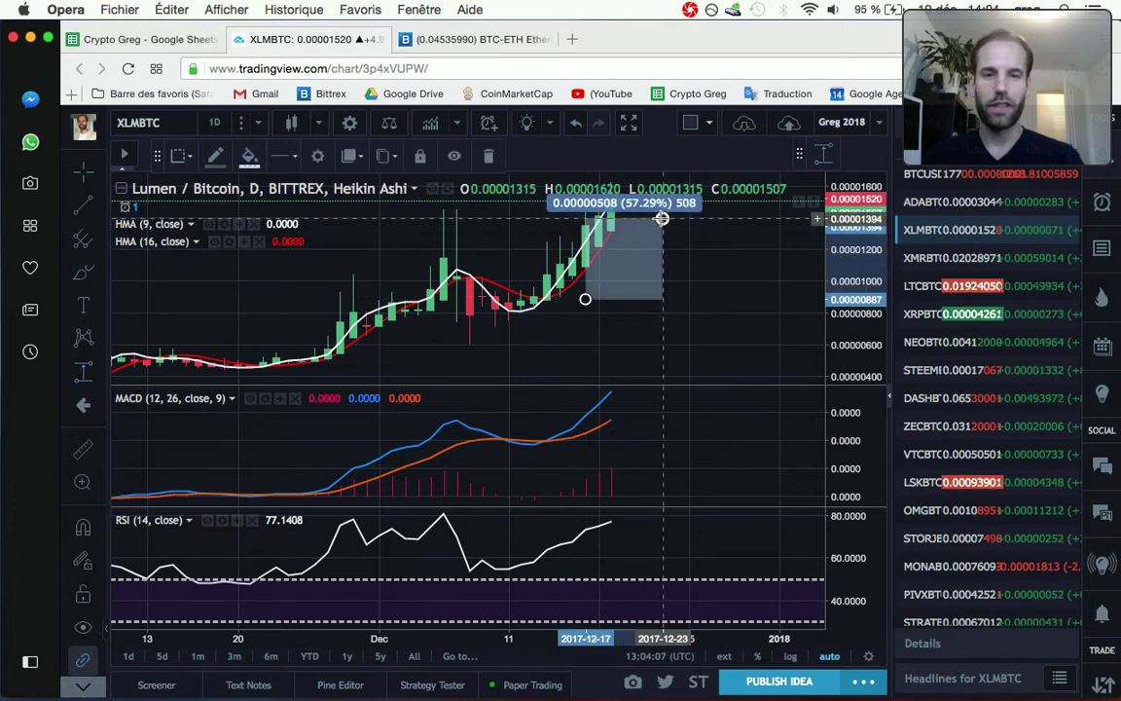
{"action": "key", "text": "Delete"}
{"action": "scroll", "coordinate": [662, 218], "scroll_direction": "left", "scroll_amount": 1}
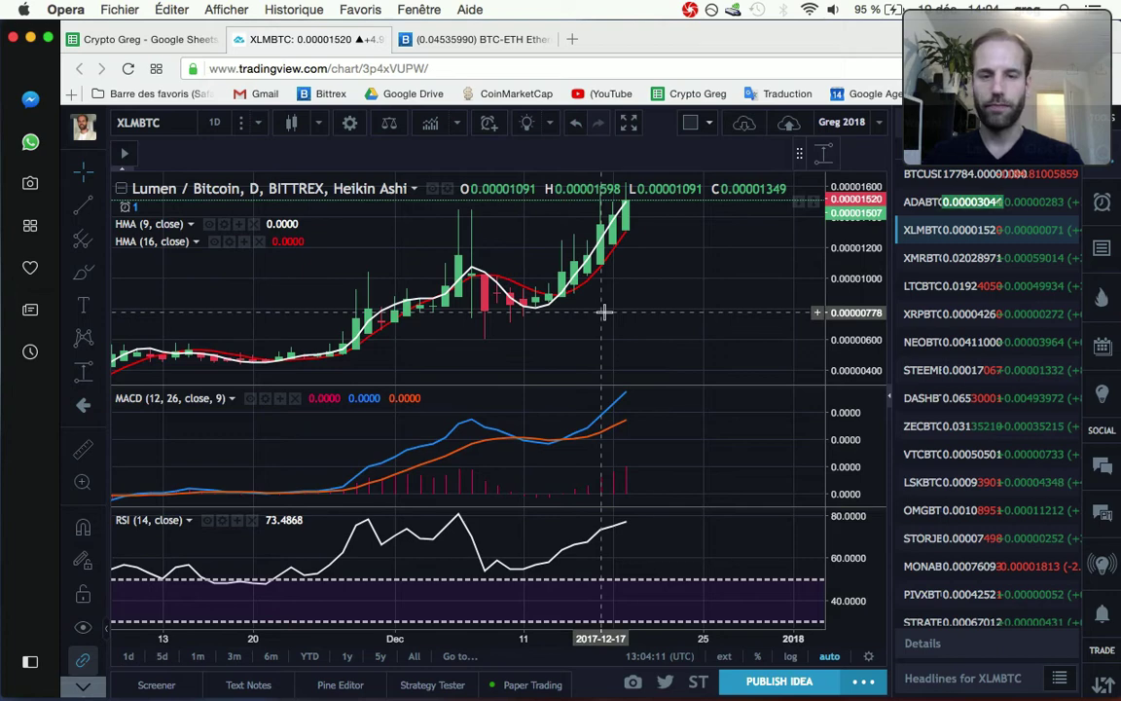
Return to the Google Sheets tracker and search the downloadable add-ons for "cryptofinance".
{"action": "left_click", "coordinate": [131, 39]}
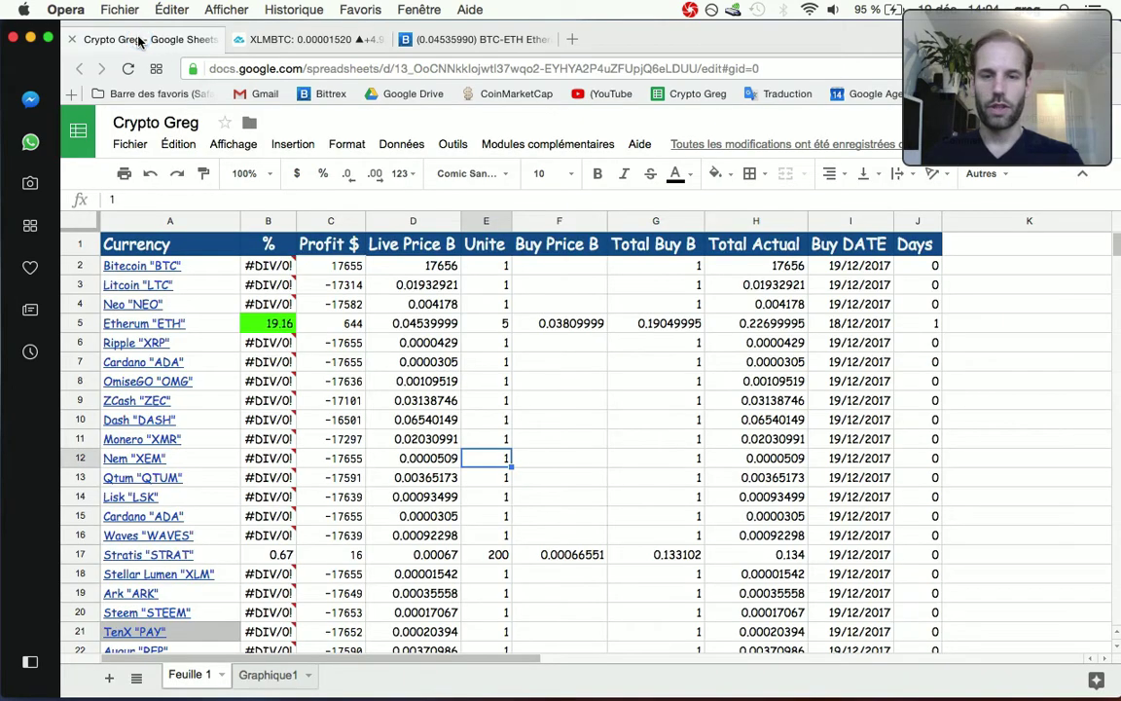
{"action": "left_click", "coordinate": [533, 425]}
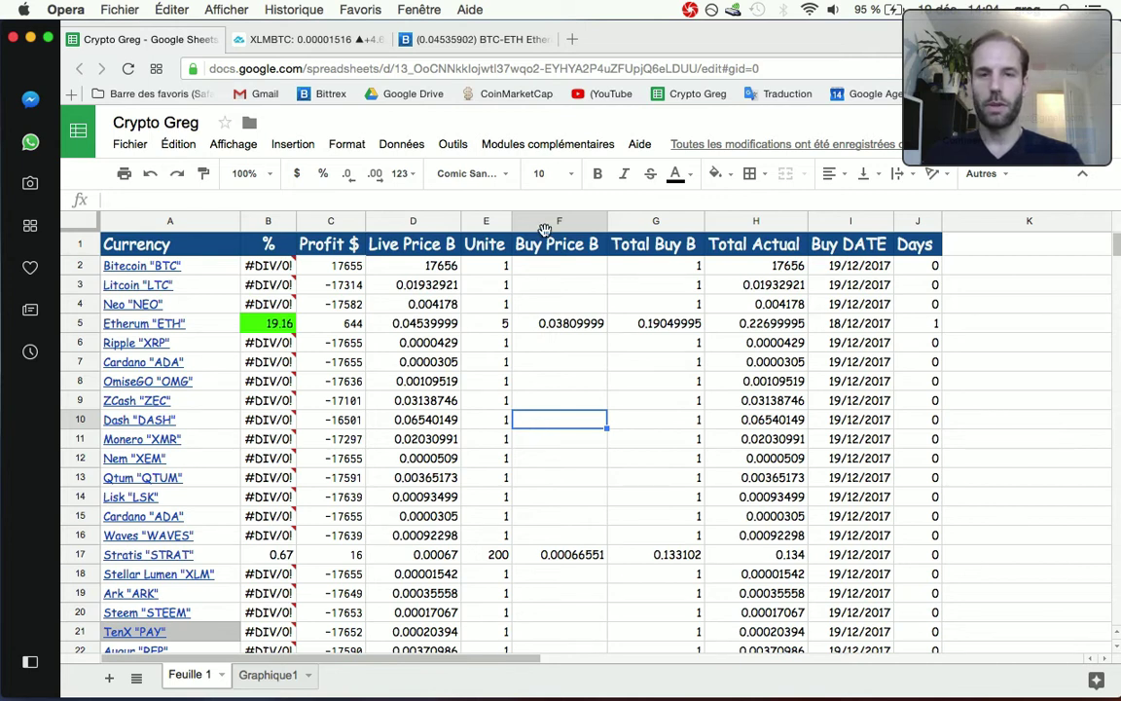
{"action": "left_click", "coordinate": [540, 145]}
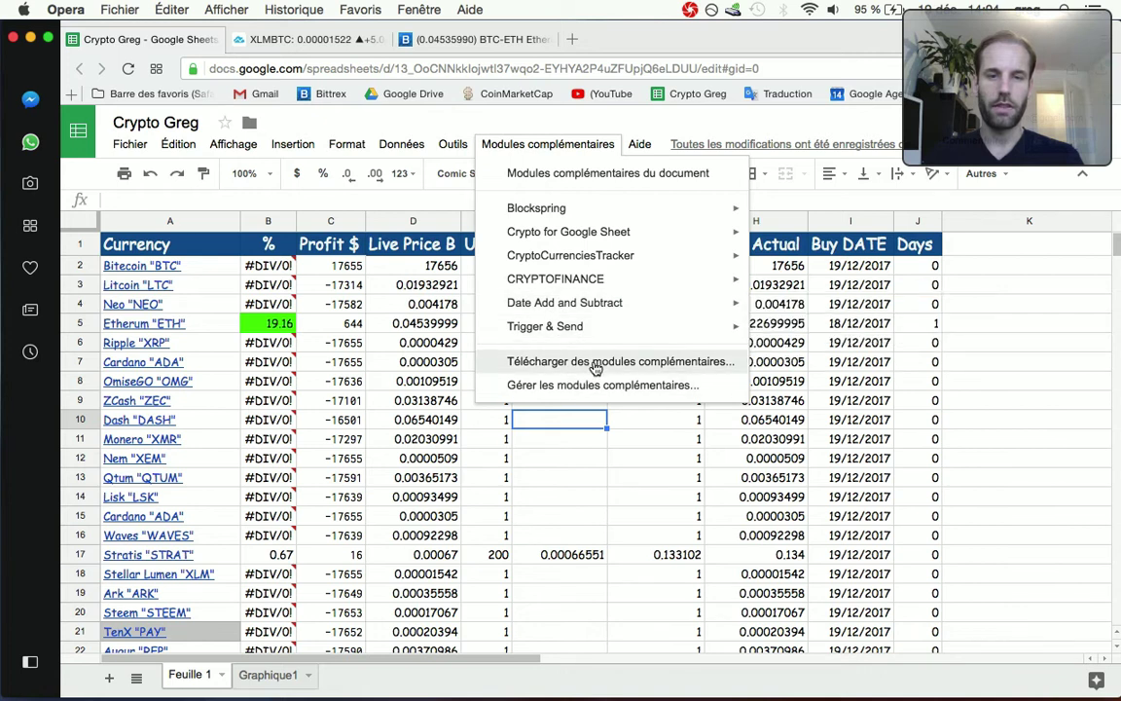
{"action": "left_click", "coordinate": [596, 361]}
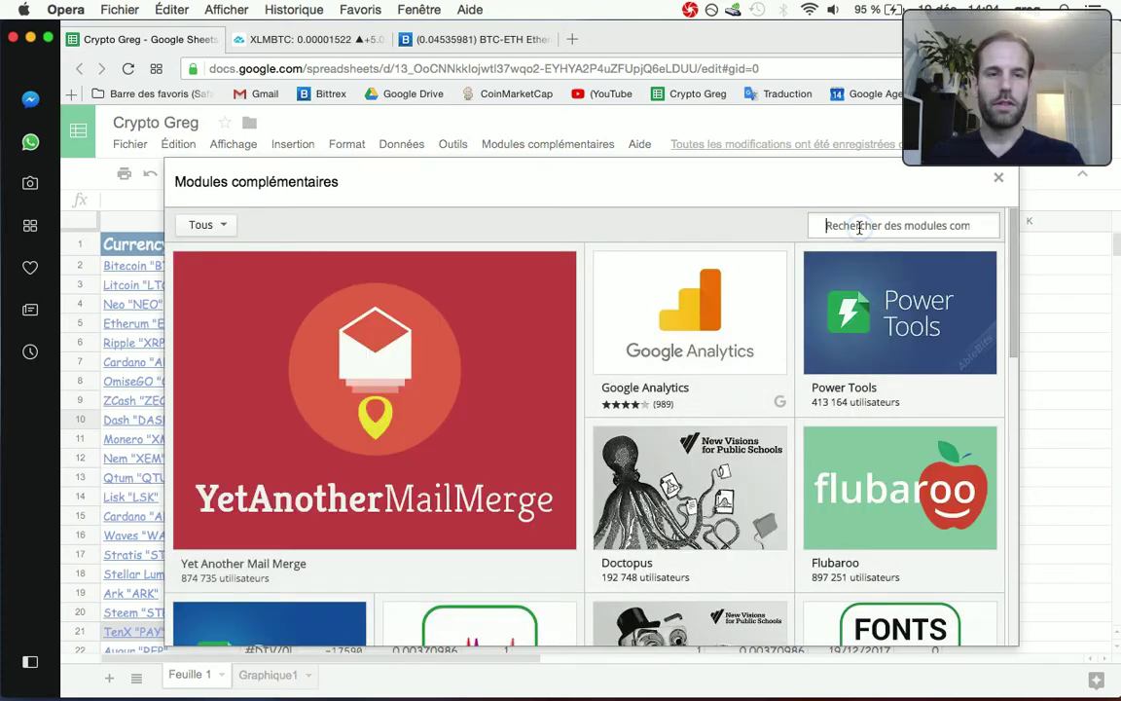
{"action": "left_click", "coordinate": [859, 227]}
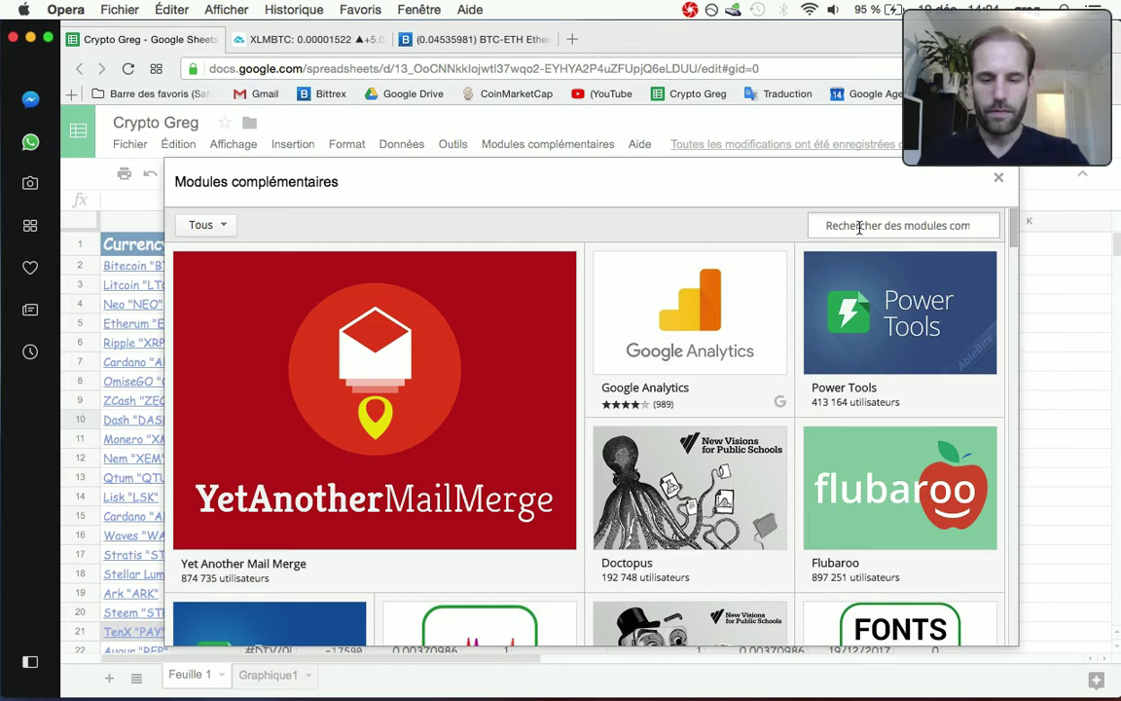
{"action": "type", "text": "crypto"}
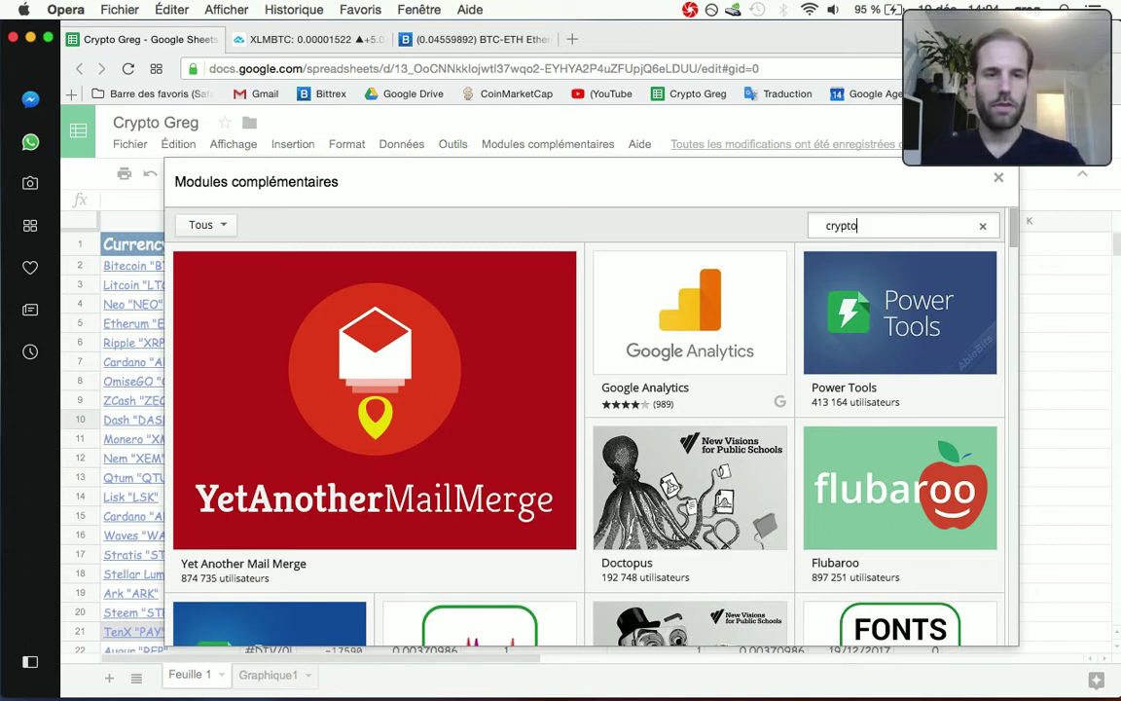
{"action": "type", "text": "finance"}
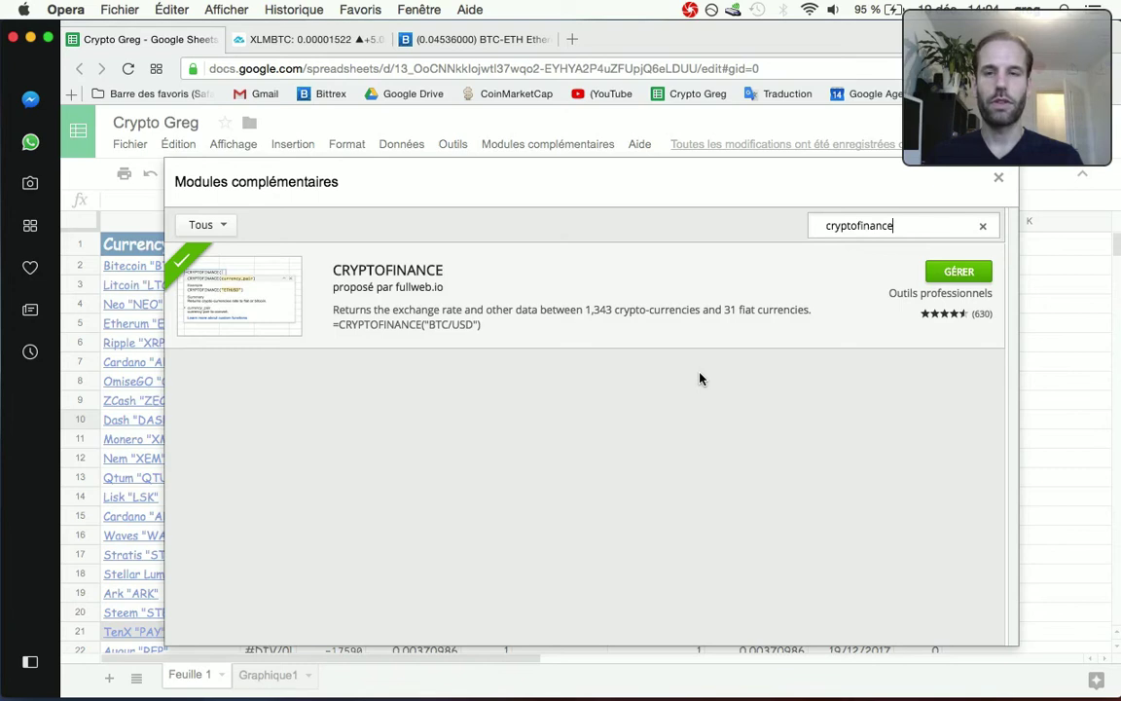
Close the add-ons list and inspect the formula behind the Live Price B value in the Etherum "ETH" row.
{"action": "left_click", "coordinate": [997, 181]}
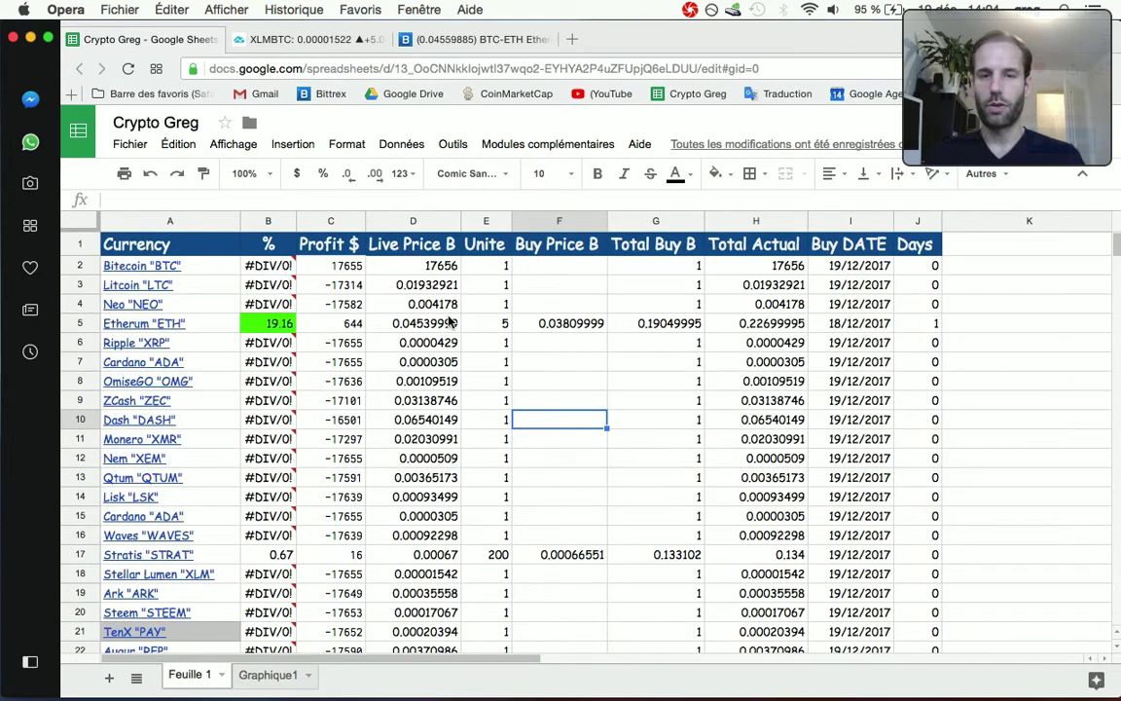
{"action": "left_click", "coordinate": [418, 323]}
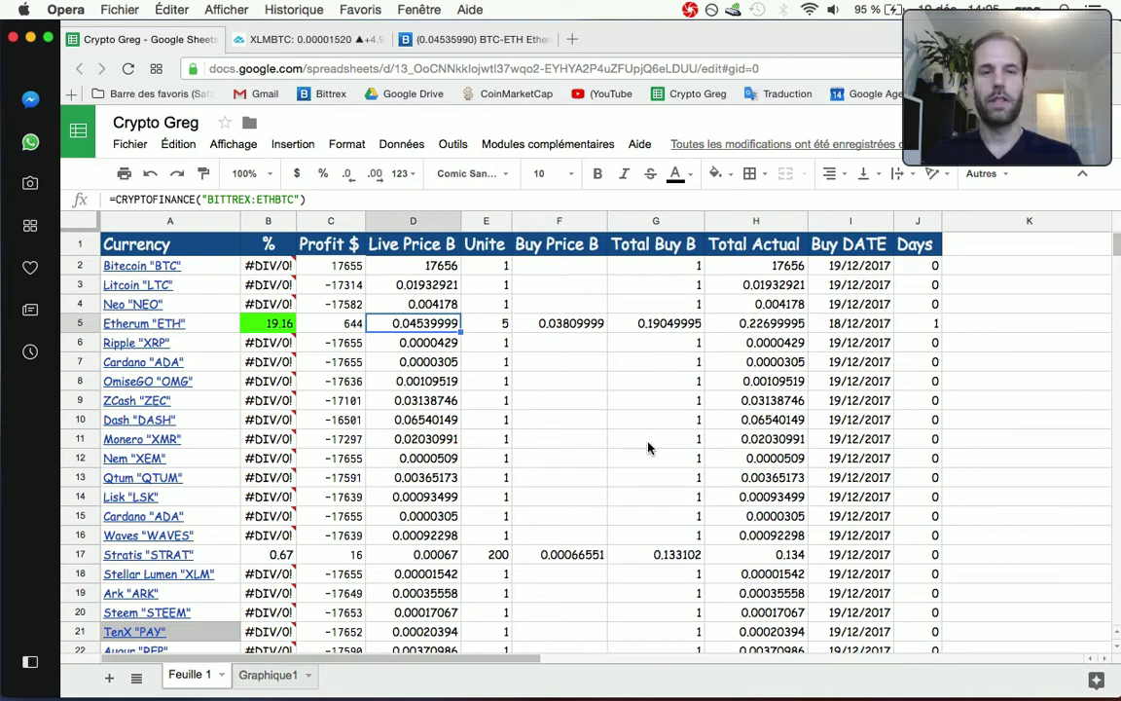
{"action": "scroll", "coordinate": [649, 447], "scroll_direction": "down", "scroll_amount": 1}
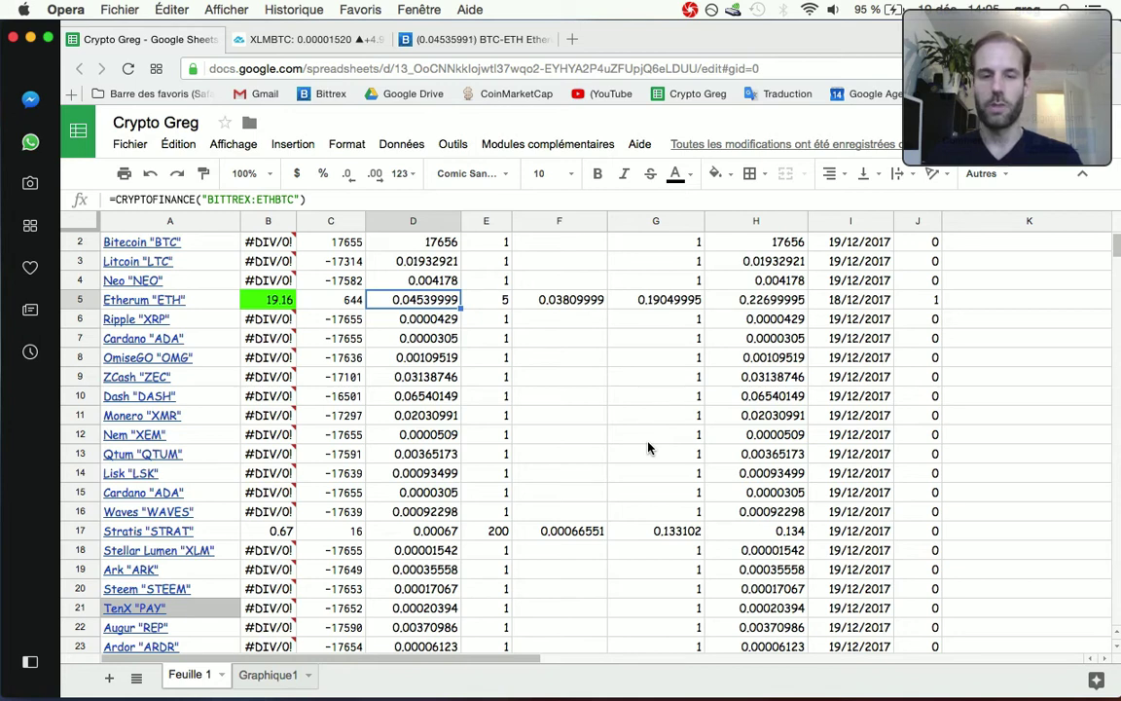
{"action": "scroll", "coordinate": [649, 448], "scroll_direction": "up", "scroll_amount": 1}
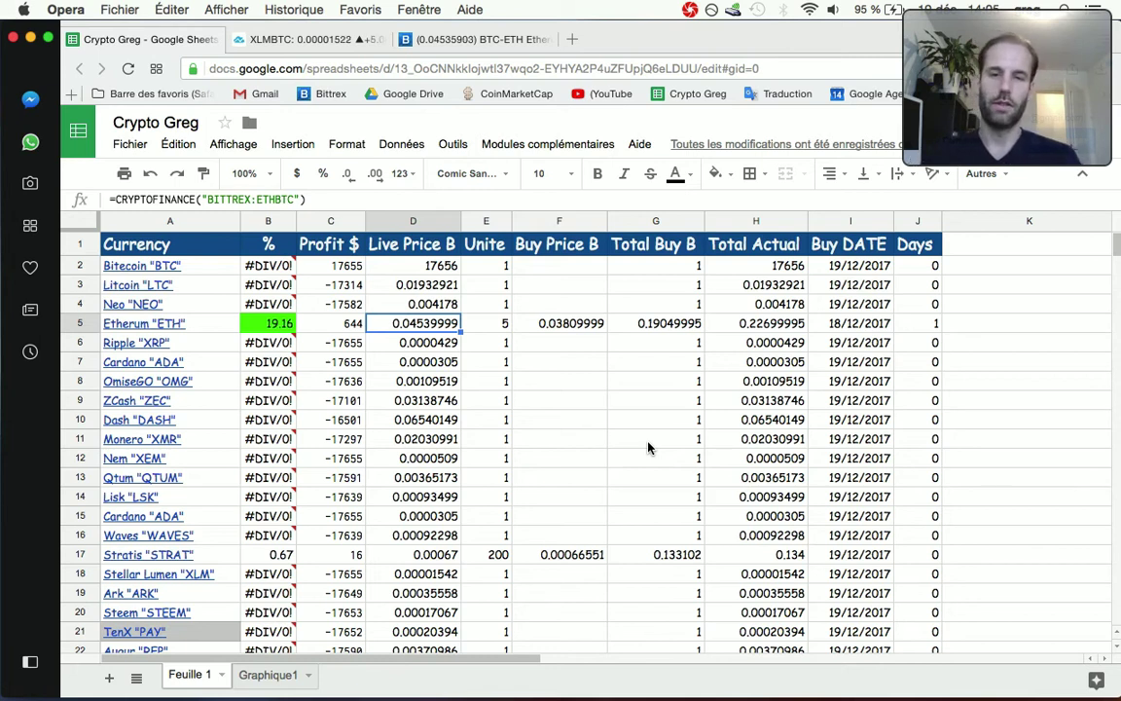
{"action": "left_click", "coordinate": [532, 400]}
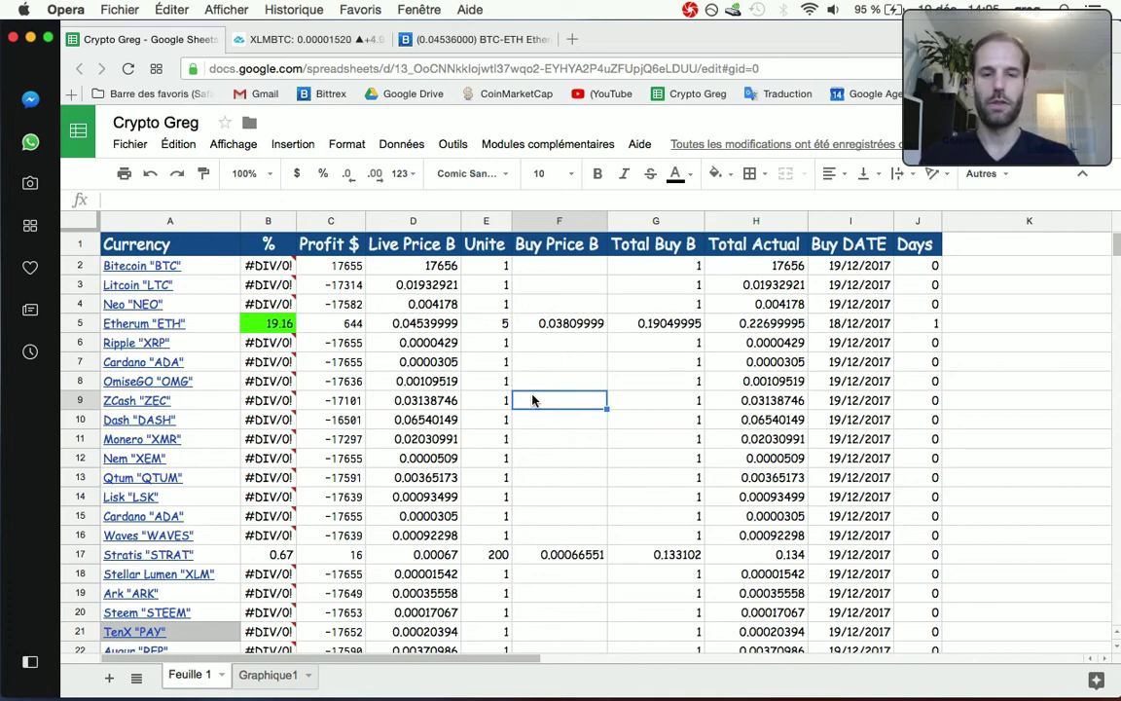
{"action": "left_click", "coordinate": [584, 427]}
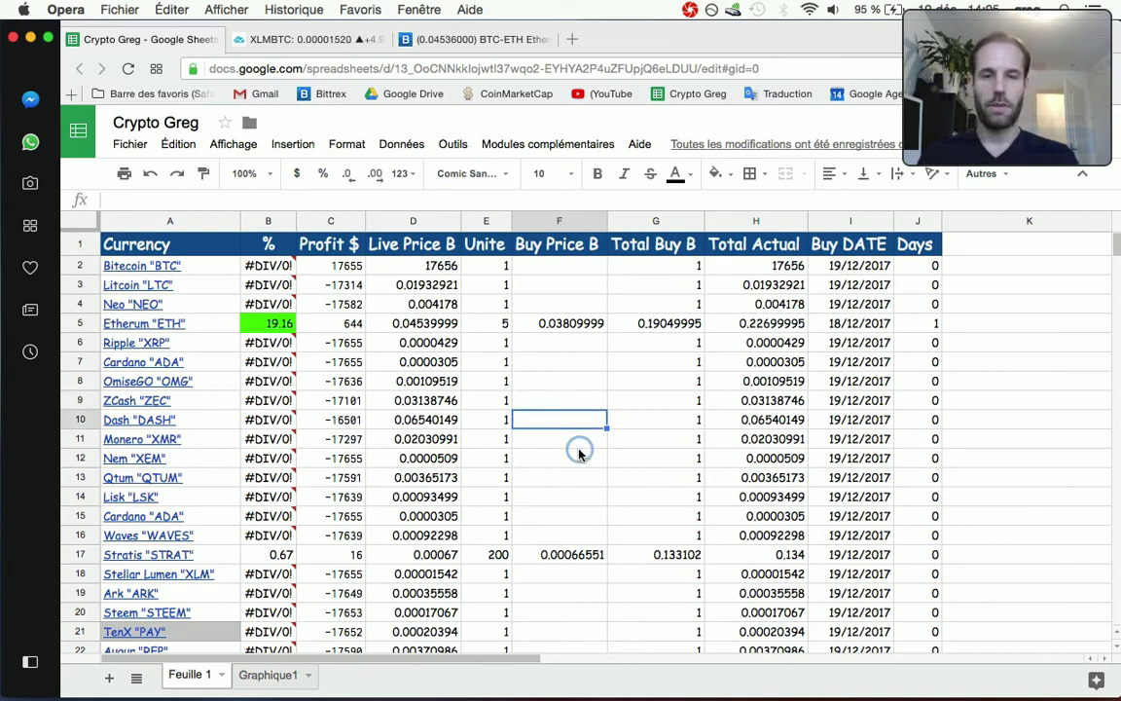
{"action": "left_click", "coordinate": [579, 450]}
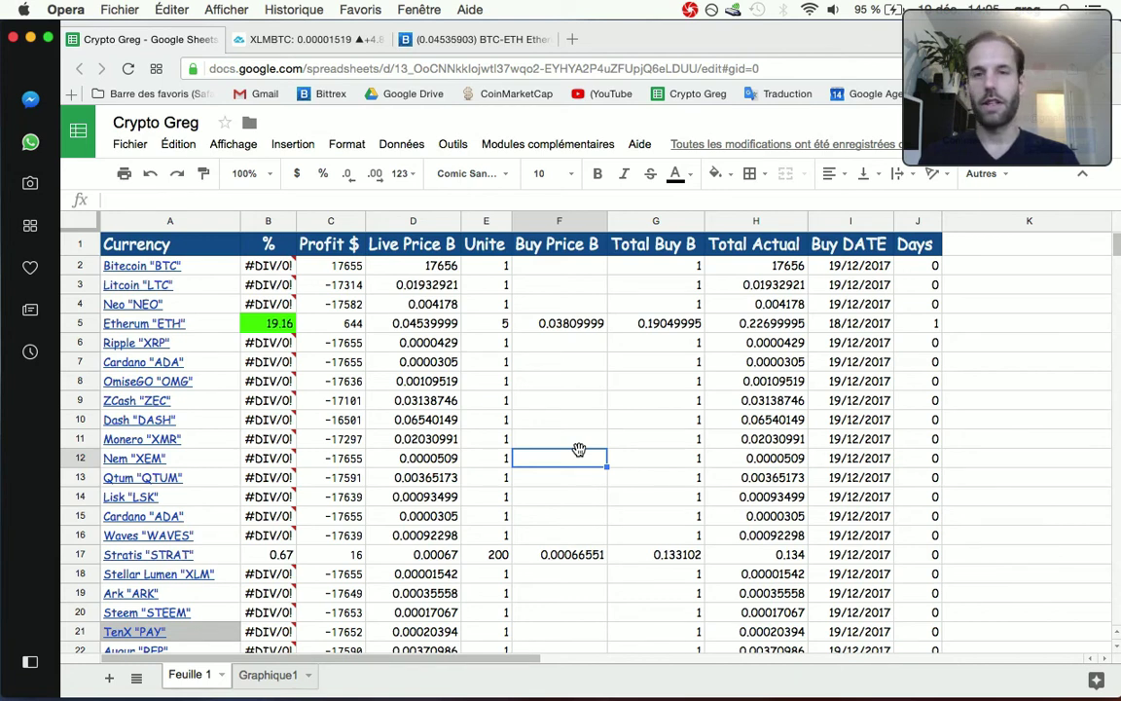
{"action": "left_click", "coordinate": [578, 383]}
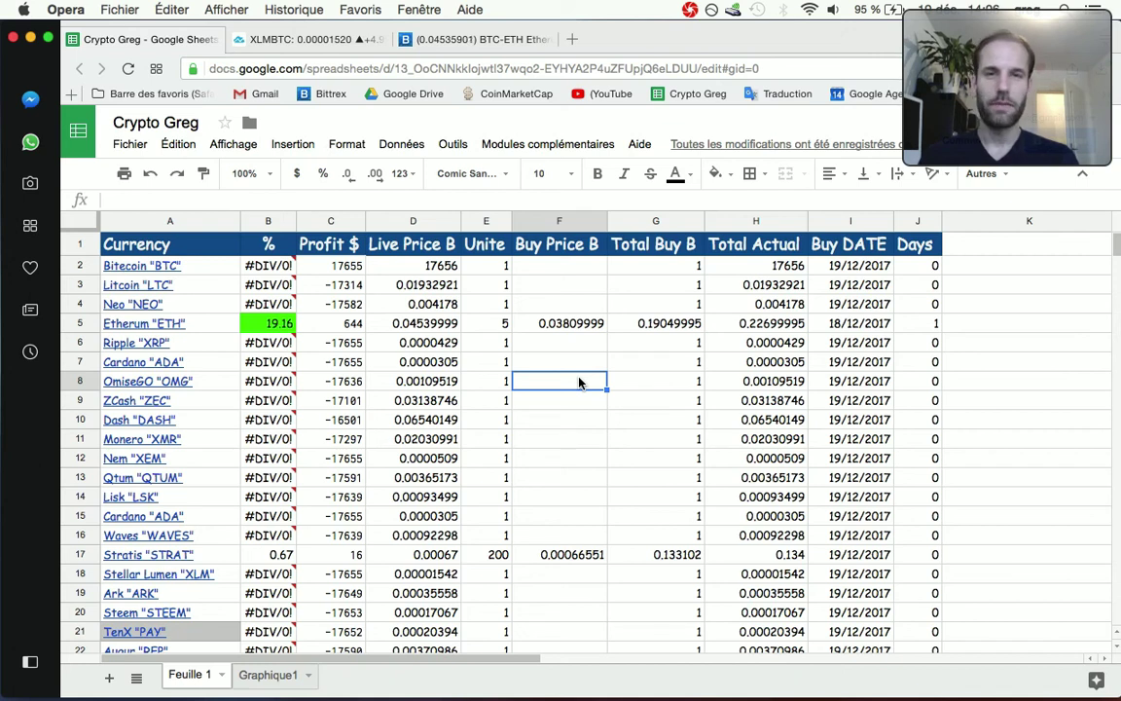
{"action": "left_click", "coordinate": [690, 9]}
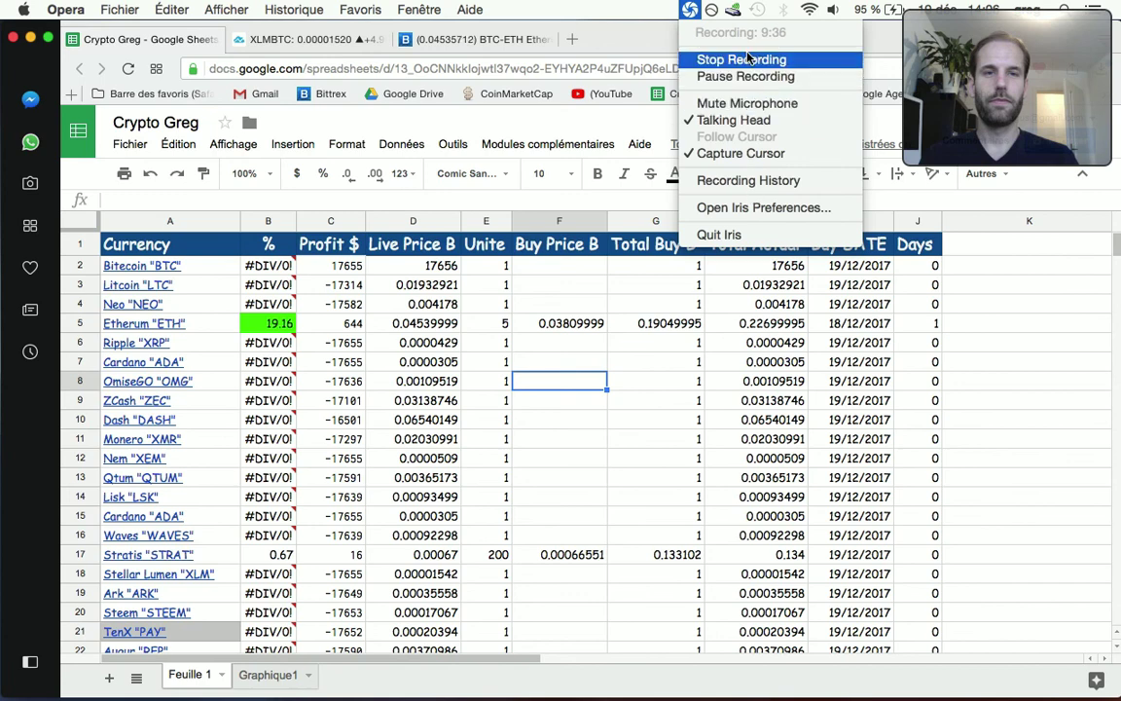
{"action": "left_click", "coordinate": [745, 76]}
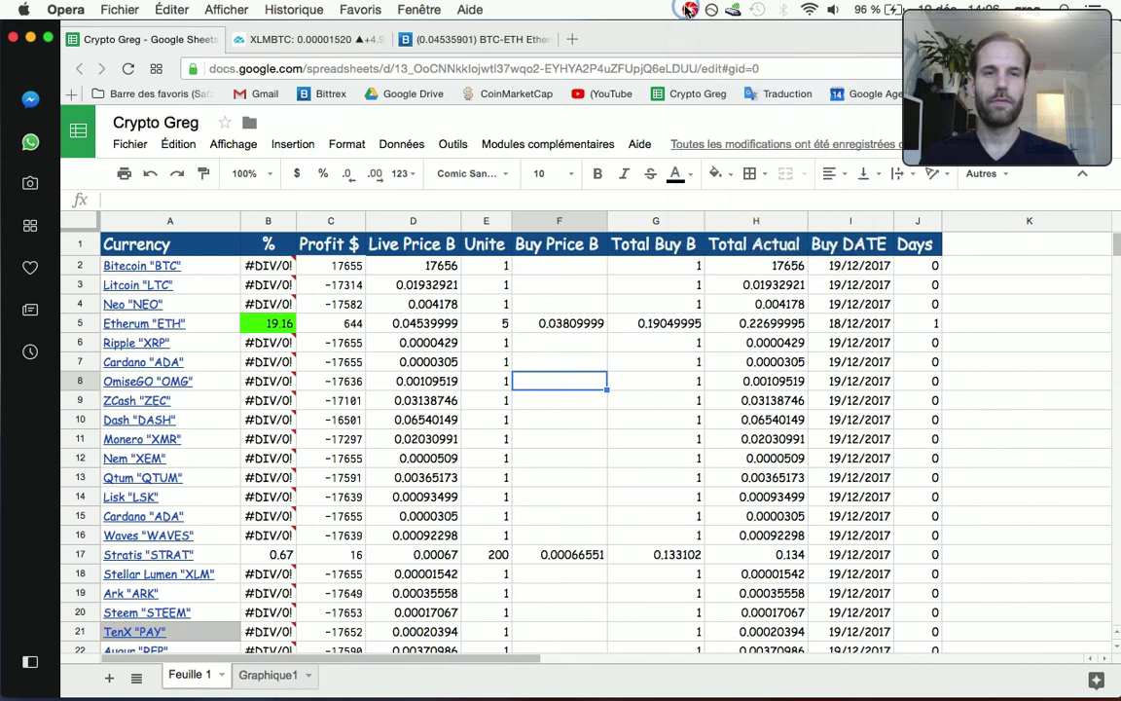
{"action": "left_click", "coordinate": [690, 10]}
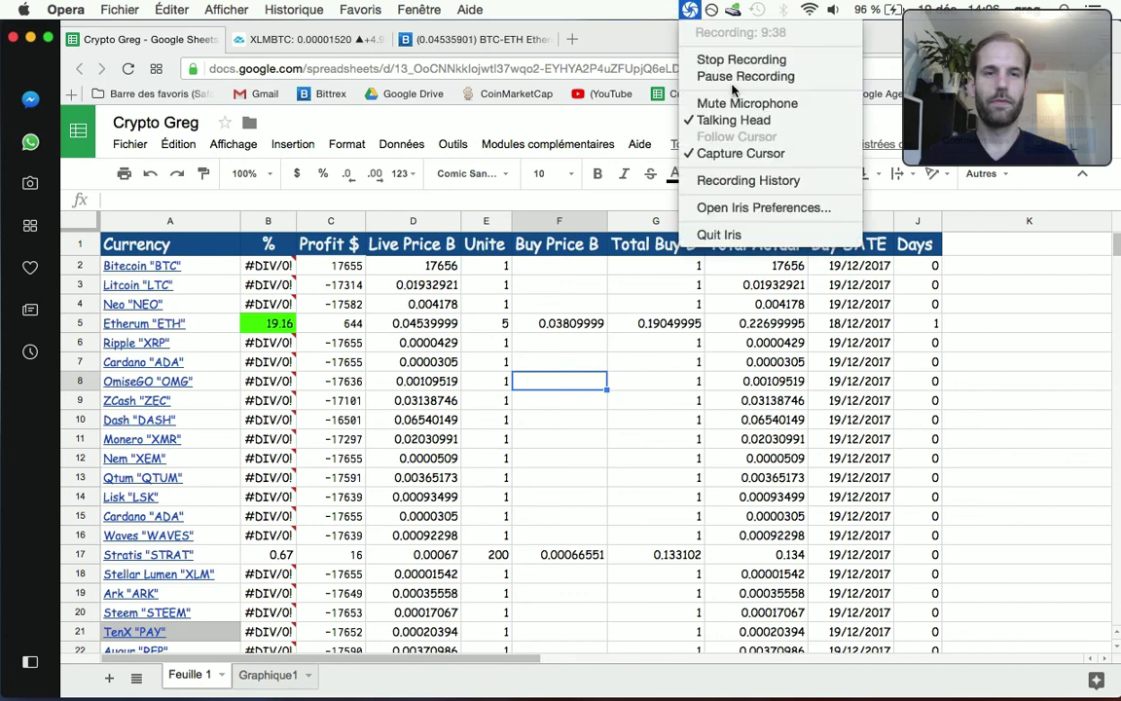